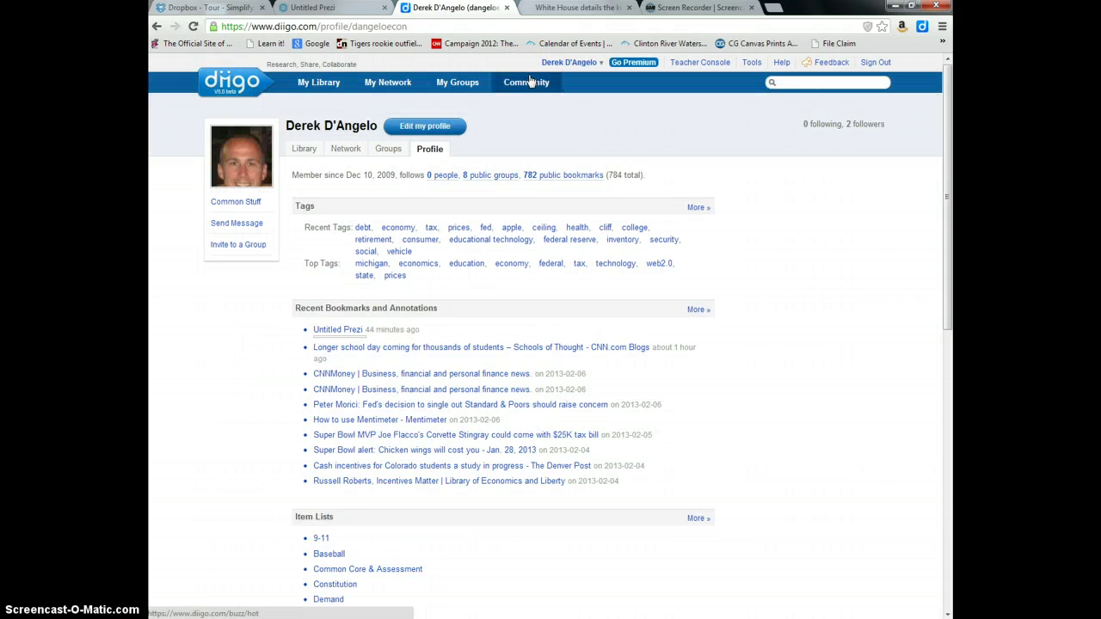
# Open My Library and look through its bookmarks, tags, lists and tag filter.
pyautogui.click(525, 83)
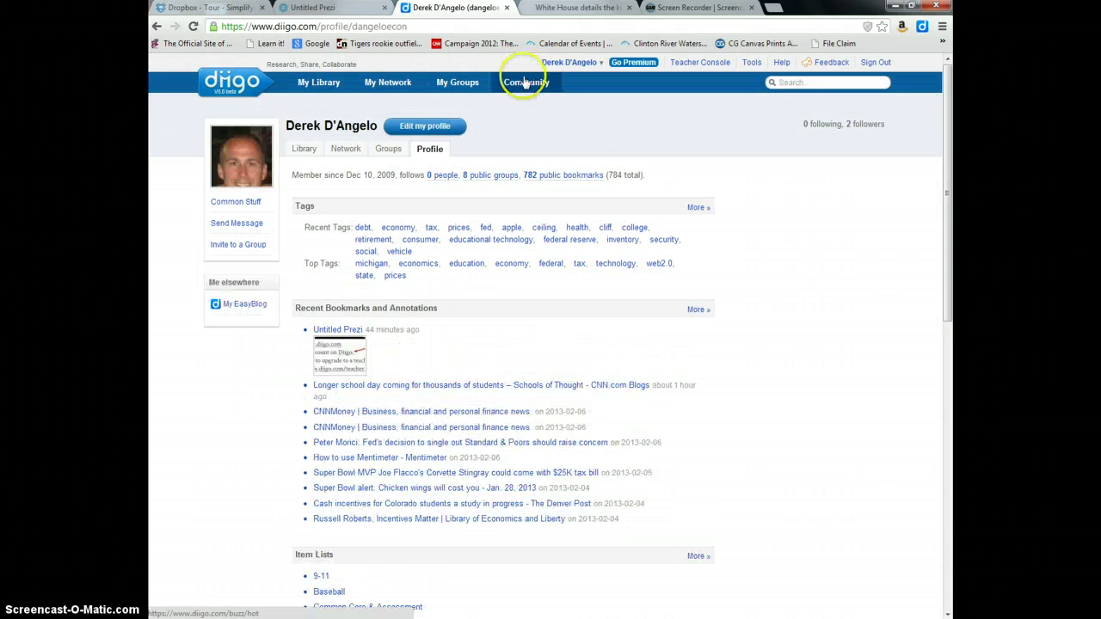
pyautogui.click(312, 84)
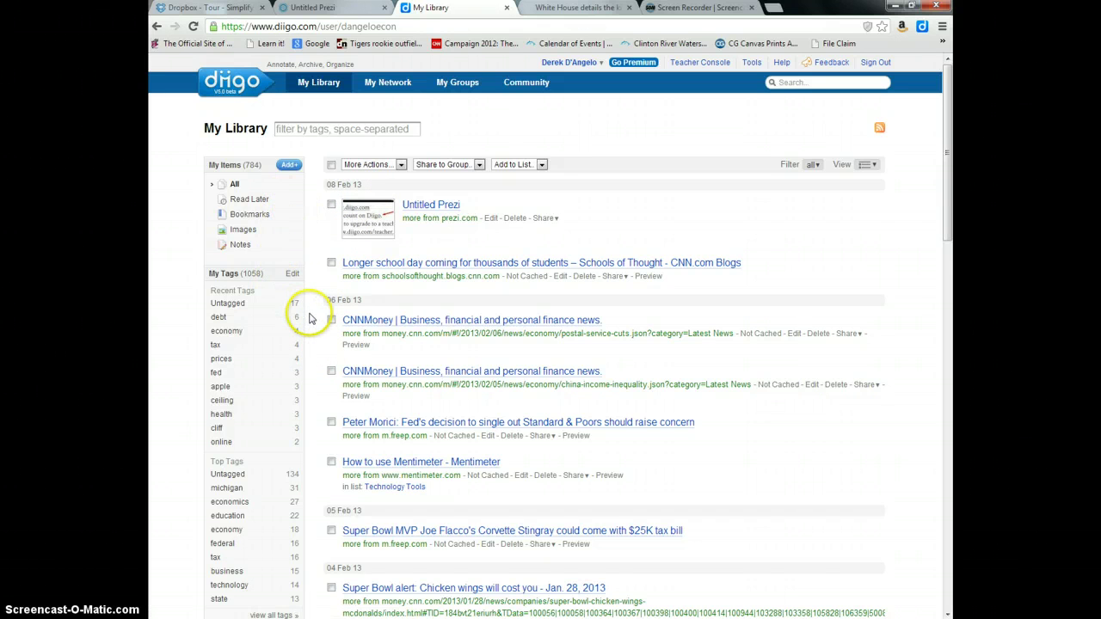
pyautogui.scroll(-3, 311, 327)
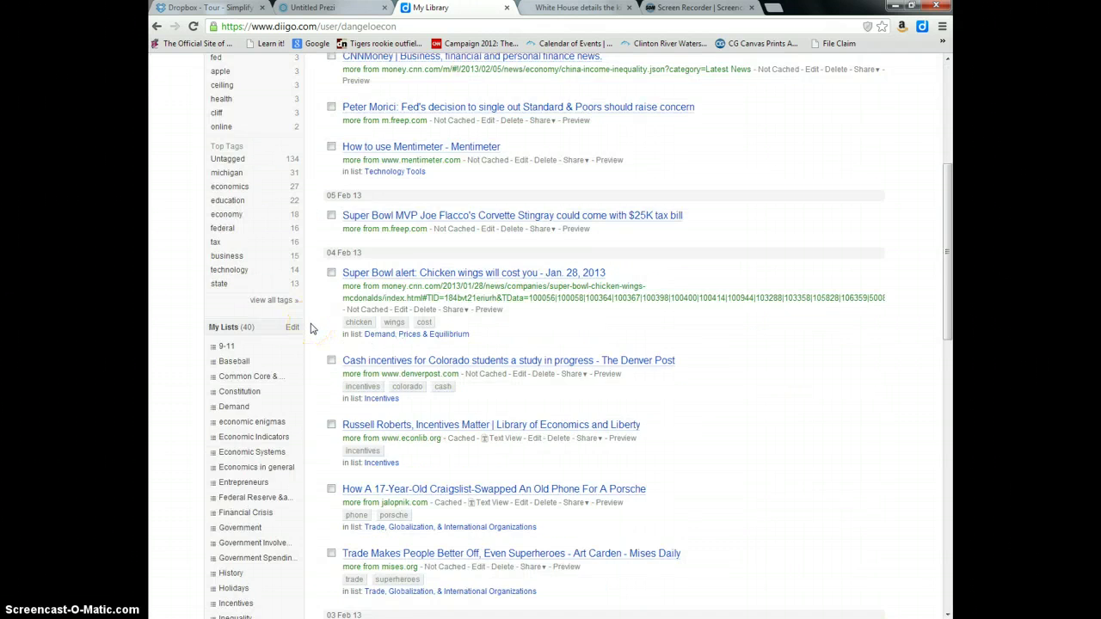
pyautogui.scroll(-2, 311, 327)
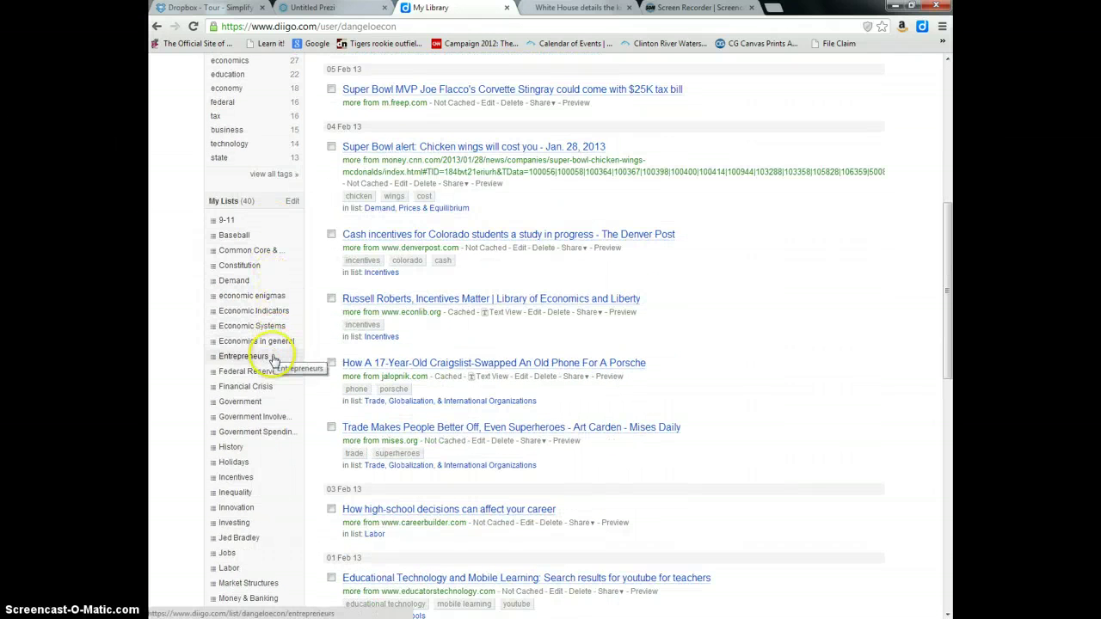
pyautogui.scroll(-2, 311, 353)
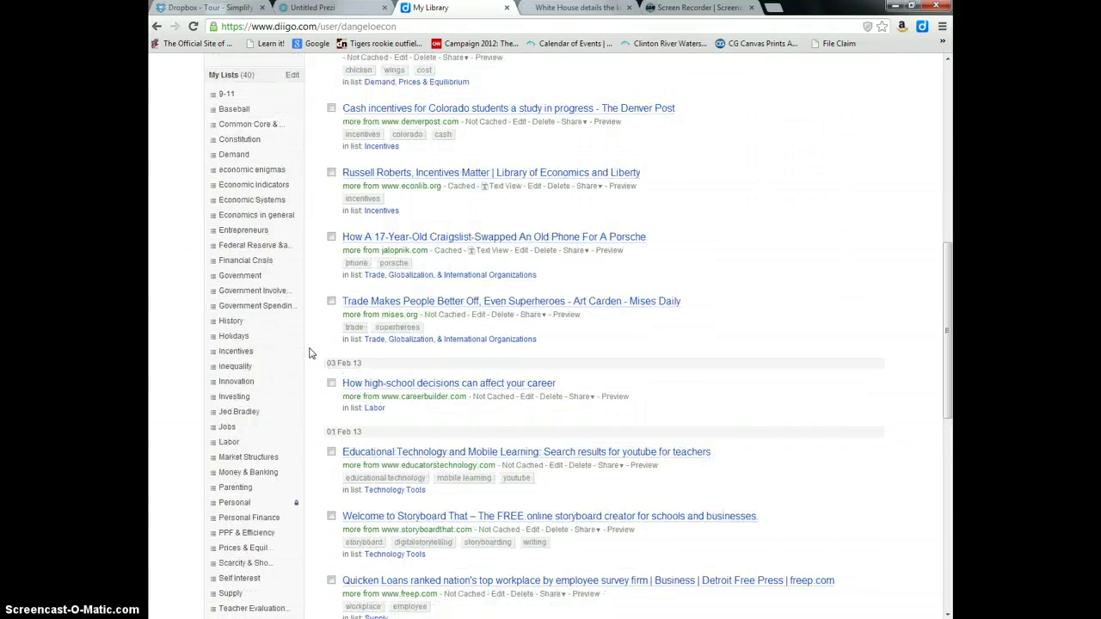
pyautogui.scroll(-2, 311, 352)
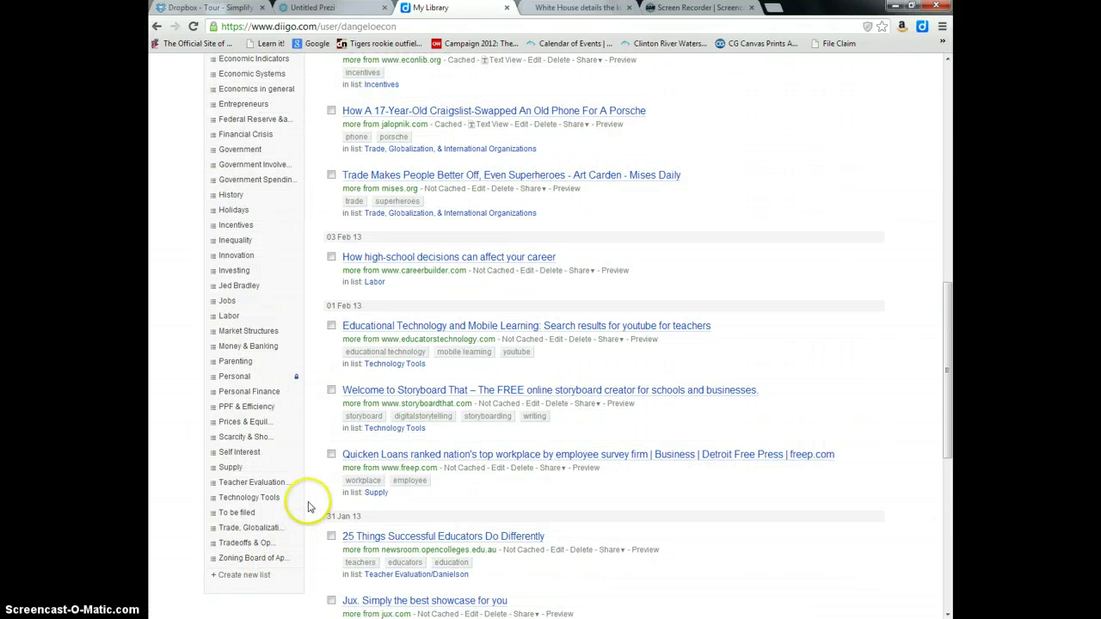
pyautogui.scroll(10, 311, 506)
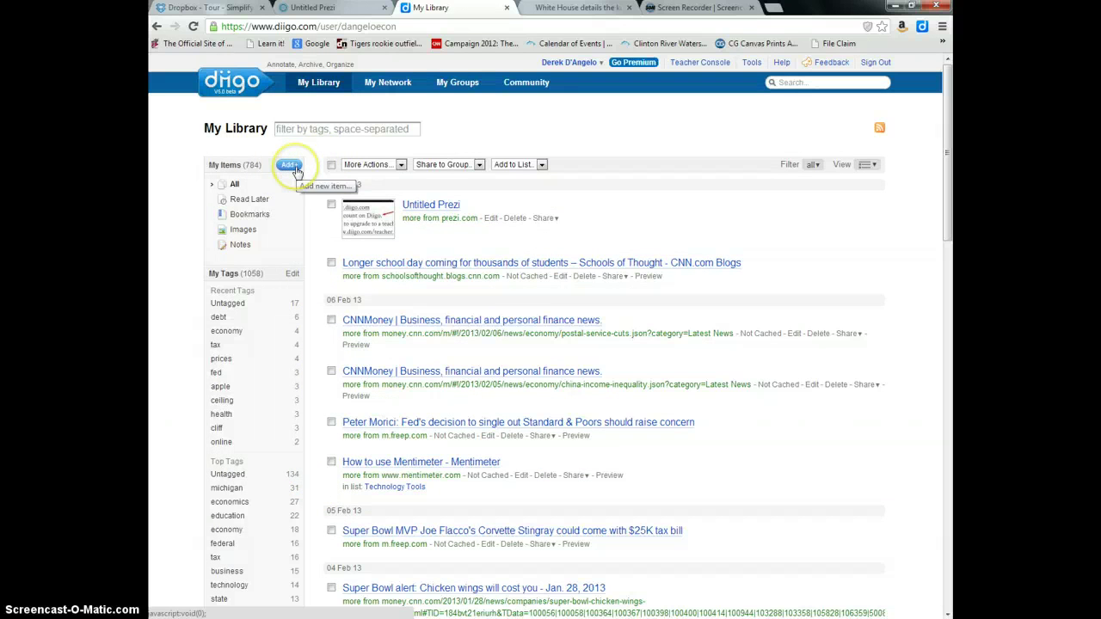
pyautogui.click(330, 130)
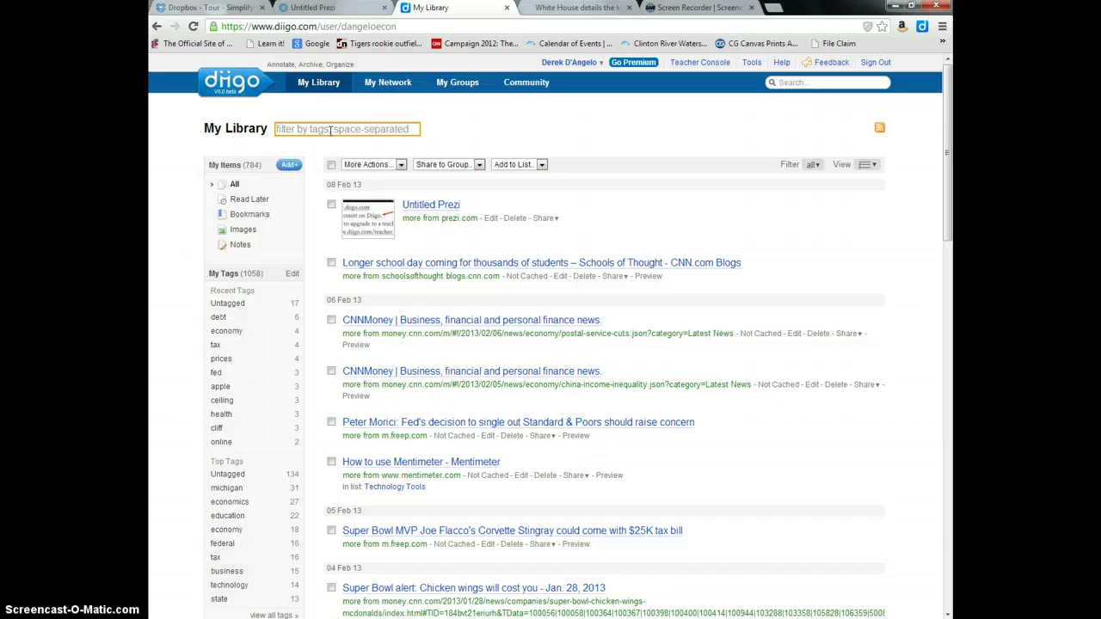
pyautogui.click(329, 130)
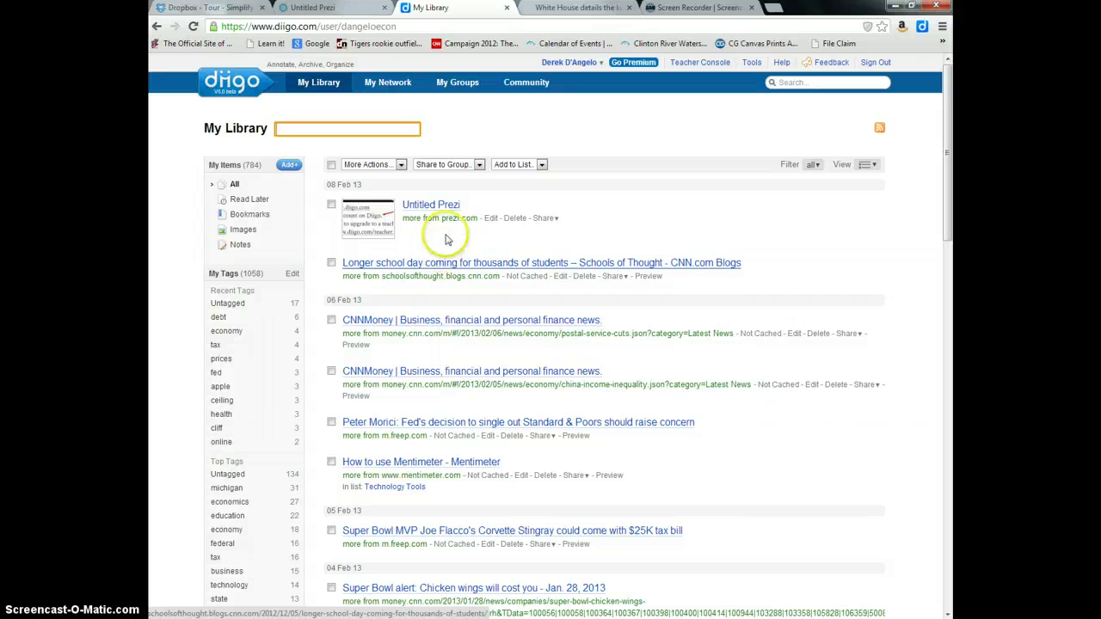
# Select the "Longer school day coming for thousands of students" bookmark and view the groups and lists available for it.
pyautogui.click(332, 262)
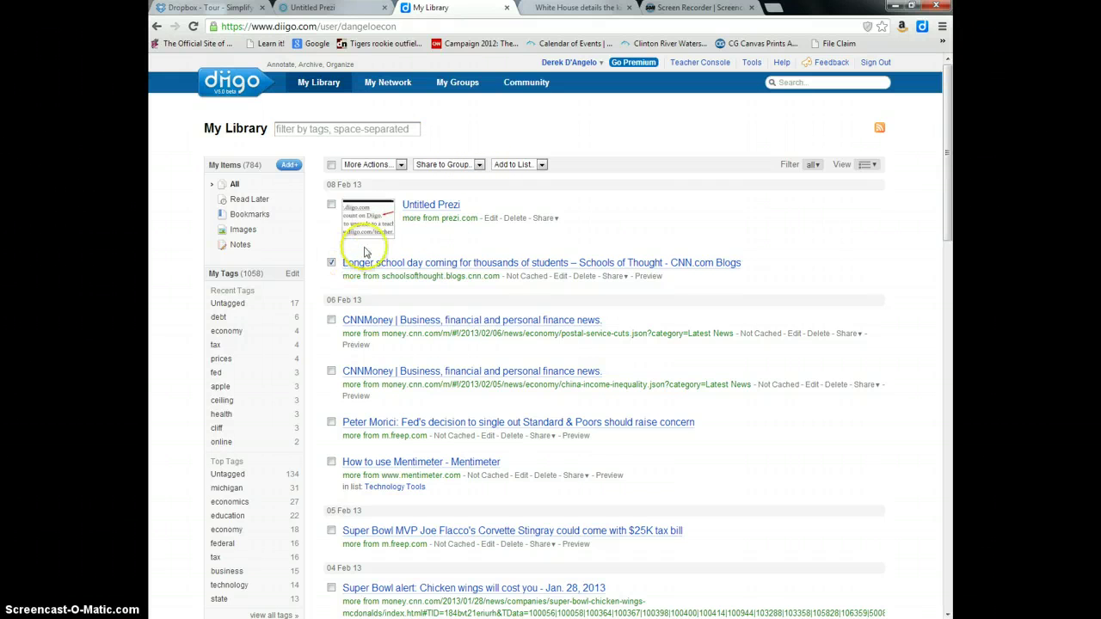
pyautogui.click(479, 166)
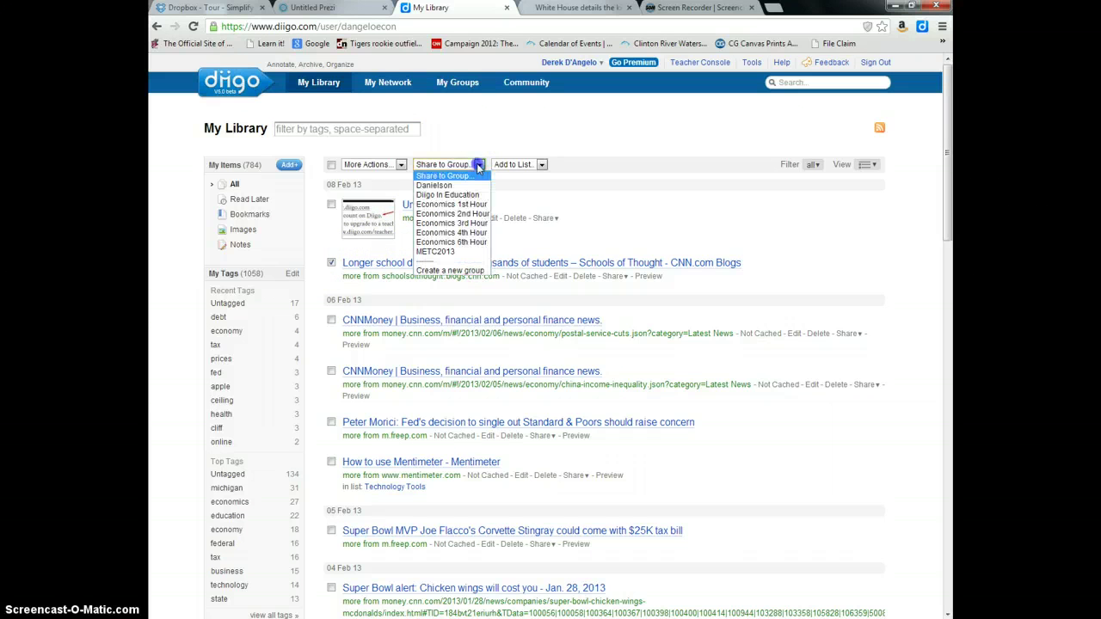
pyautogui.click(480, 146)
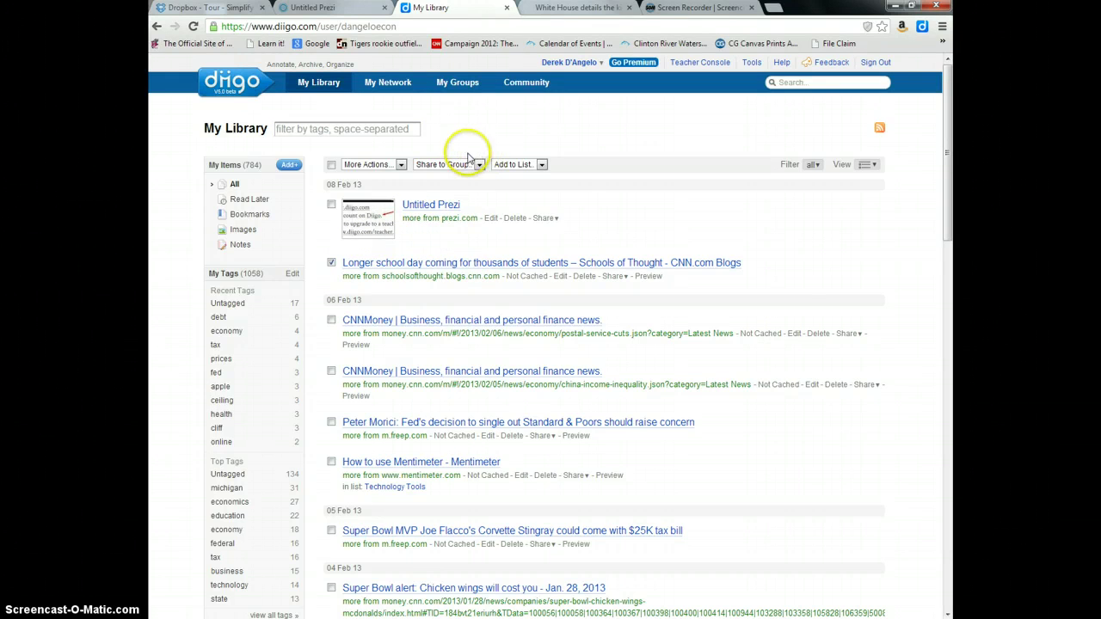
pyautogui.click(543, 166)
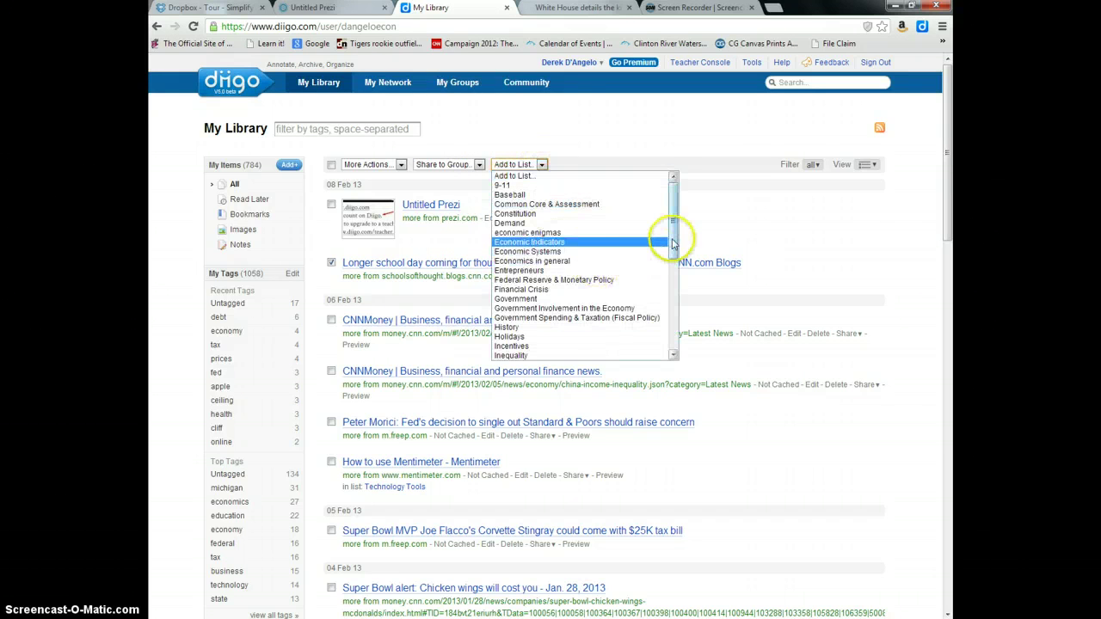
pyautogui.moveTo(673, 242)
pyautogui.mouseDown()
pyautogui.moveTo(674, 331)
pyautogui.moveTo(666, 222)
pyautogui.mouseUp()
pyautogui.click(571, 116)
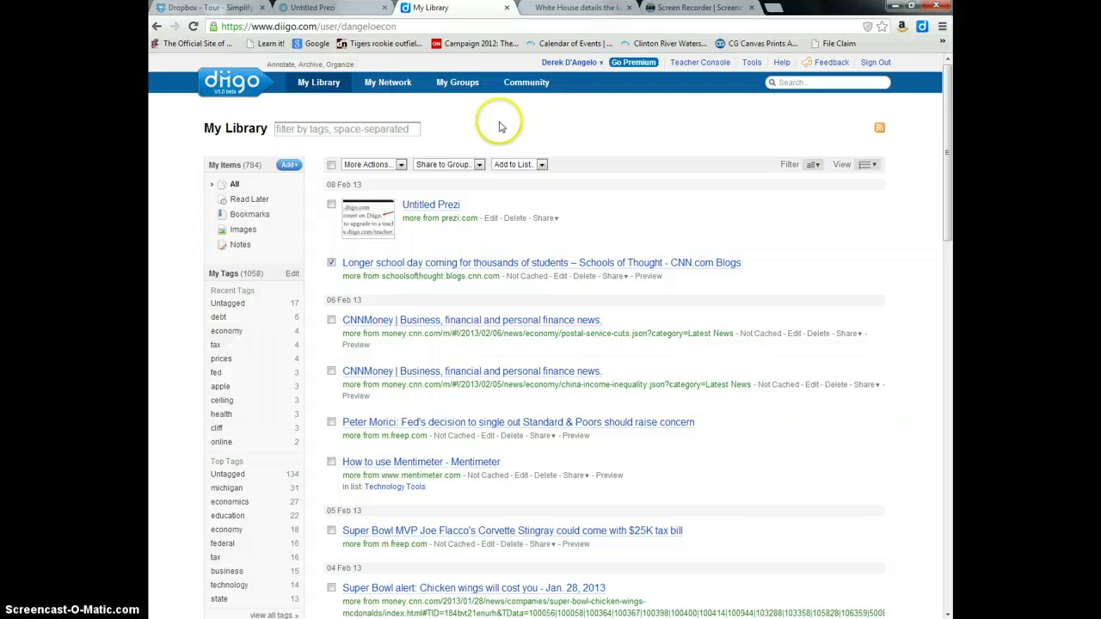
# Open My Groups, view the Diigo In Education group's shared content, and return to the groups overview.
pyautogui.click(456, 83)
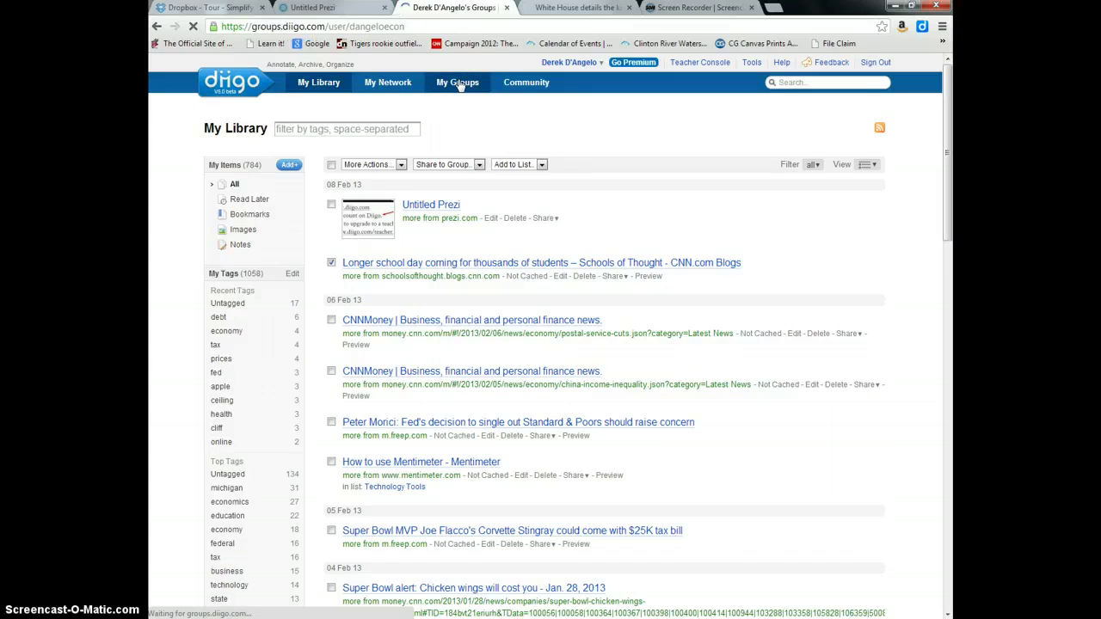
pyautogui.click(454, 106)
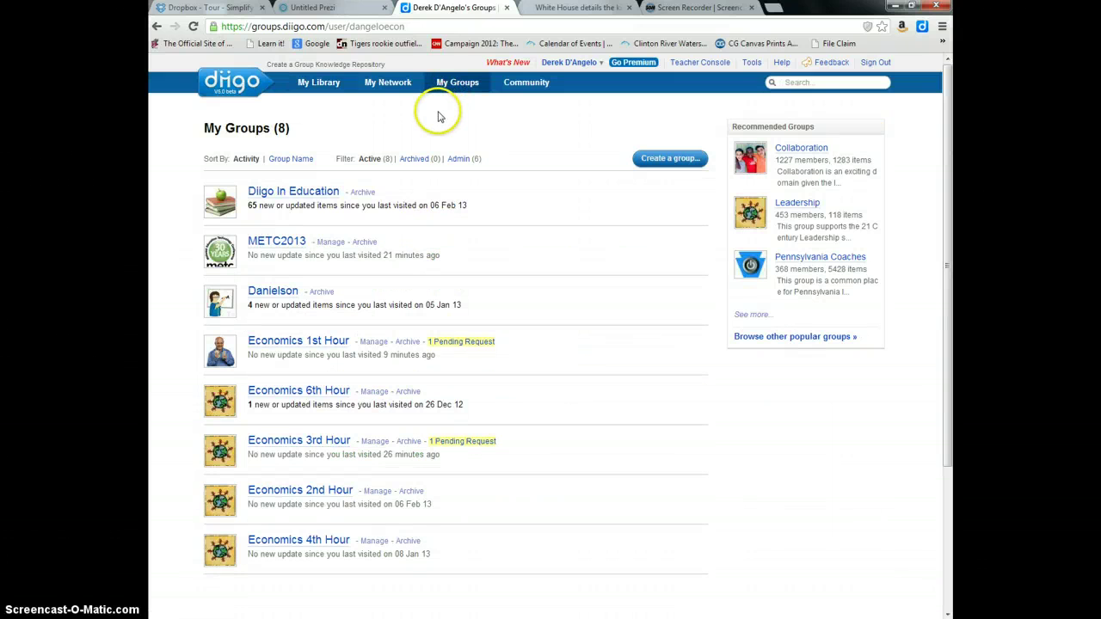
pyautogui.click(323, 195)
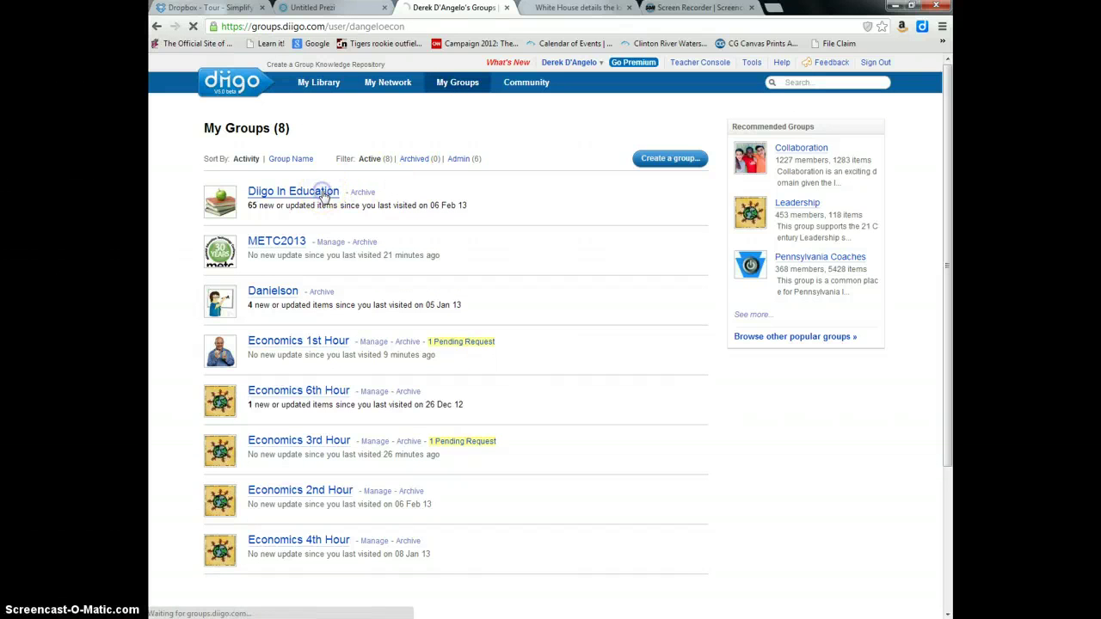
pyautogui.click(352, 187)
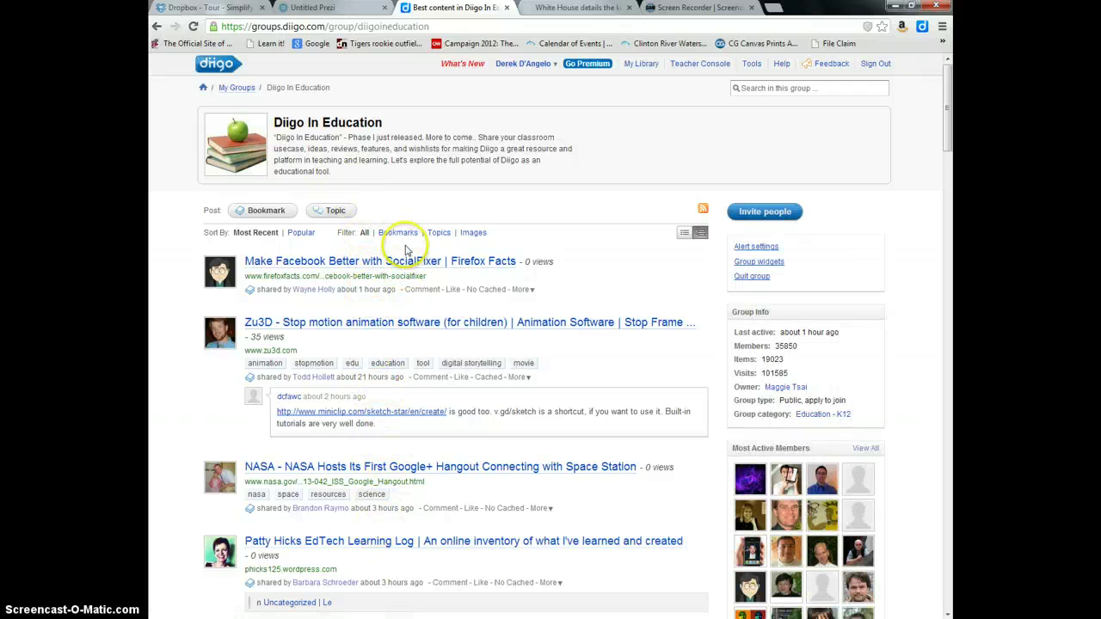
pyautogui.click(246, 89)
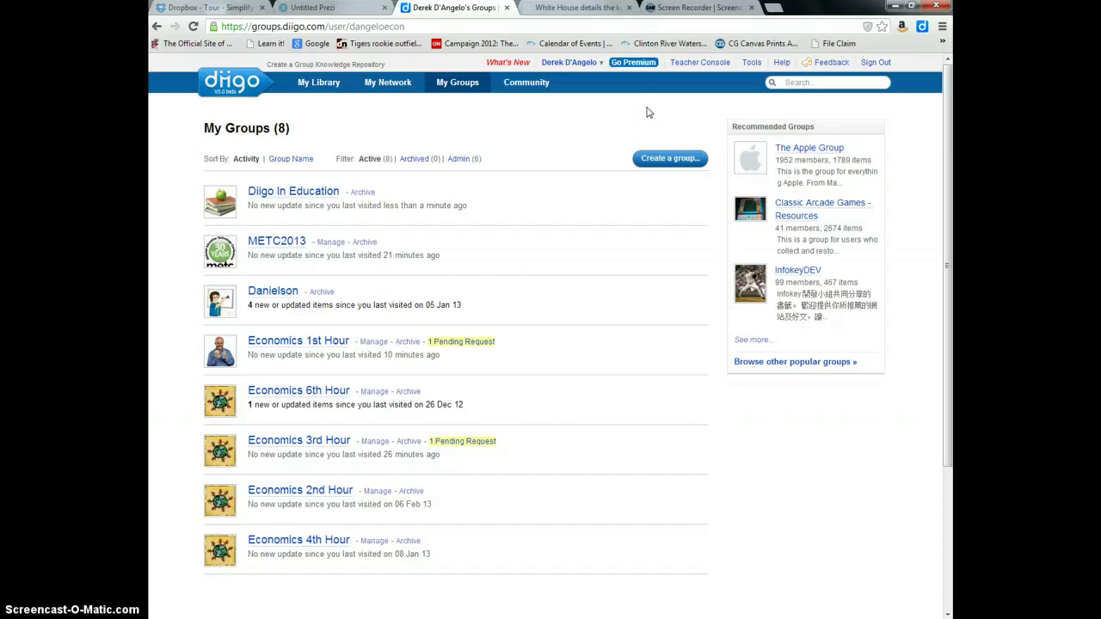
# View the Teacher Console and the Tools page listing browser add-ons and apps.
pyautogui.click(707, 63)
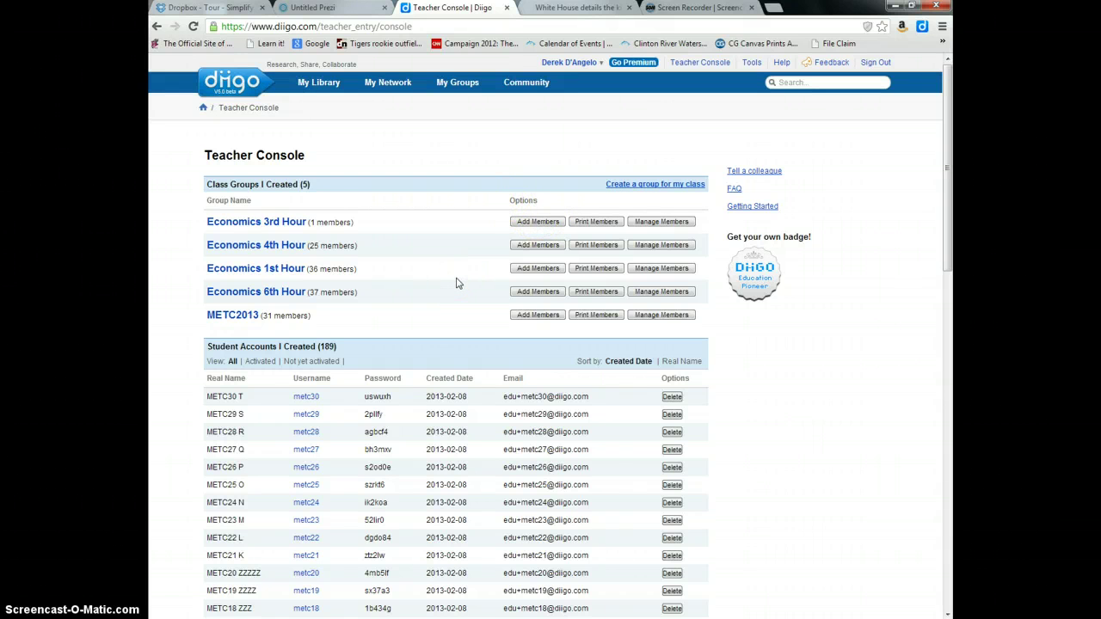
pyautogui.click(752, 64)
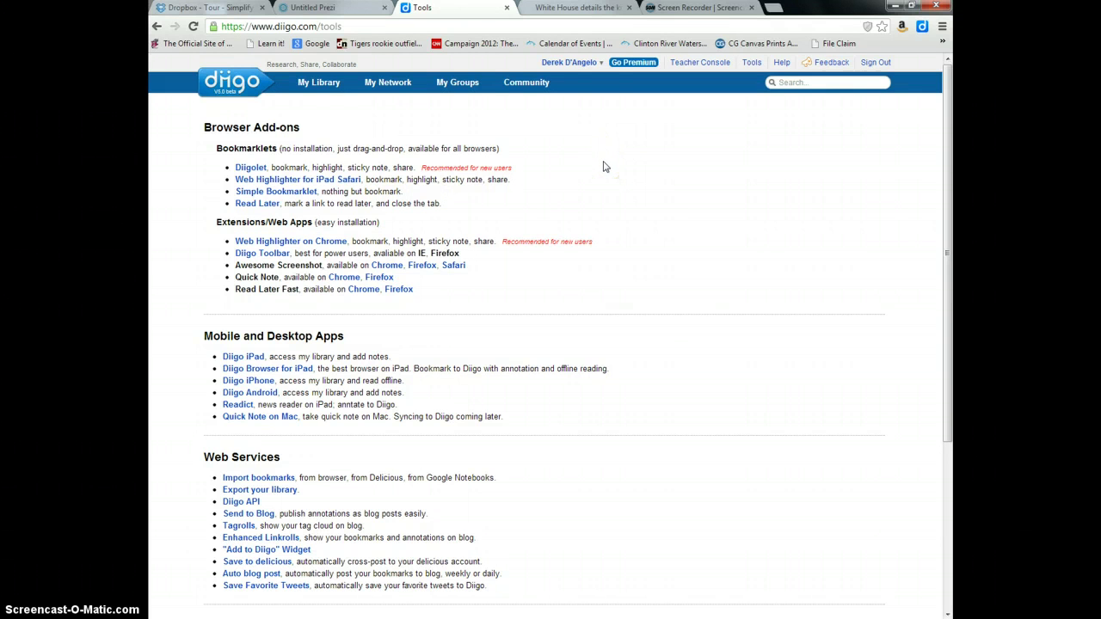
# Start Diigo annotation on the CNNMoney White House budget cuts article and highlight its opening paragraph.
pyautogui.click(591, 9)
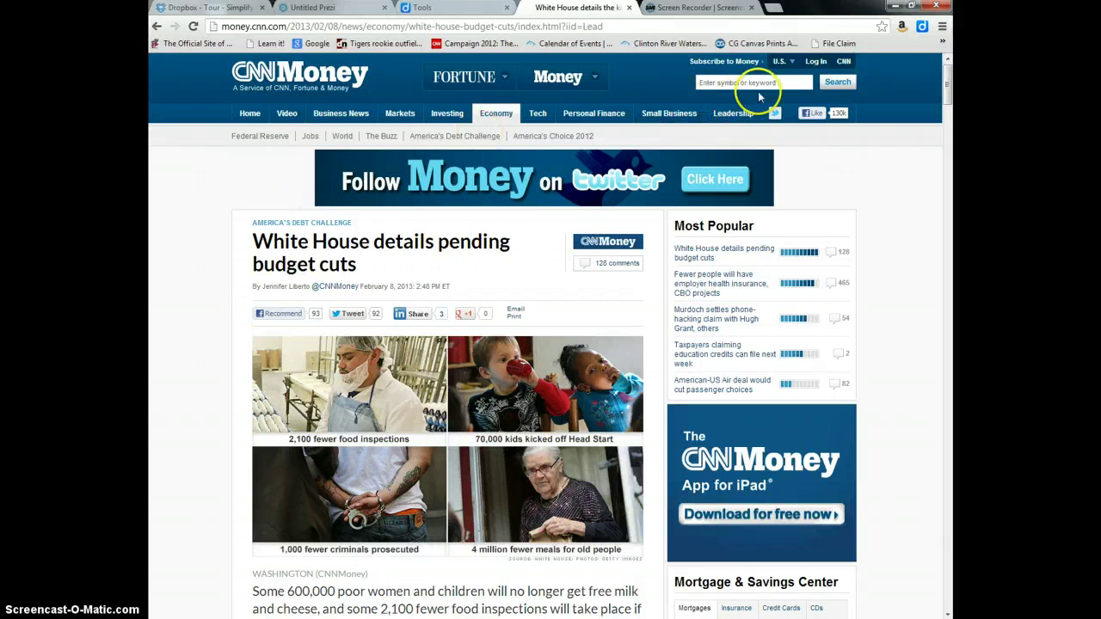
pyautogui.click(923, 29)
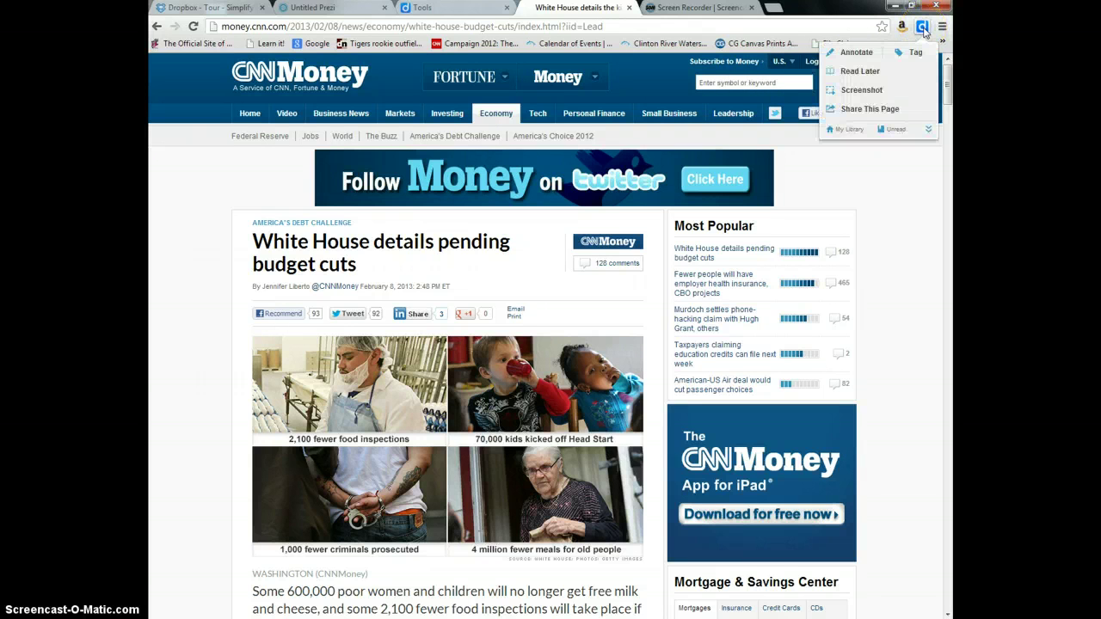
pyautogui.click(857, 53)
pyautogui.scroll(-2, 643, 320)
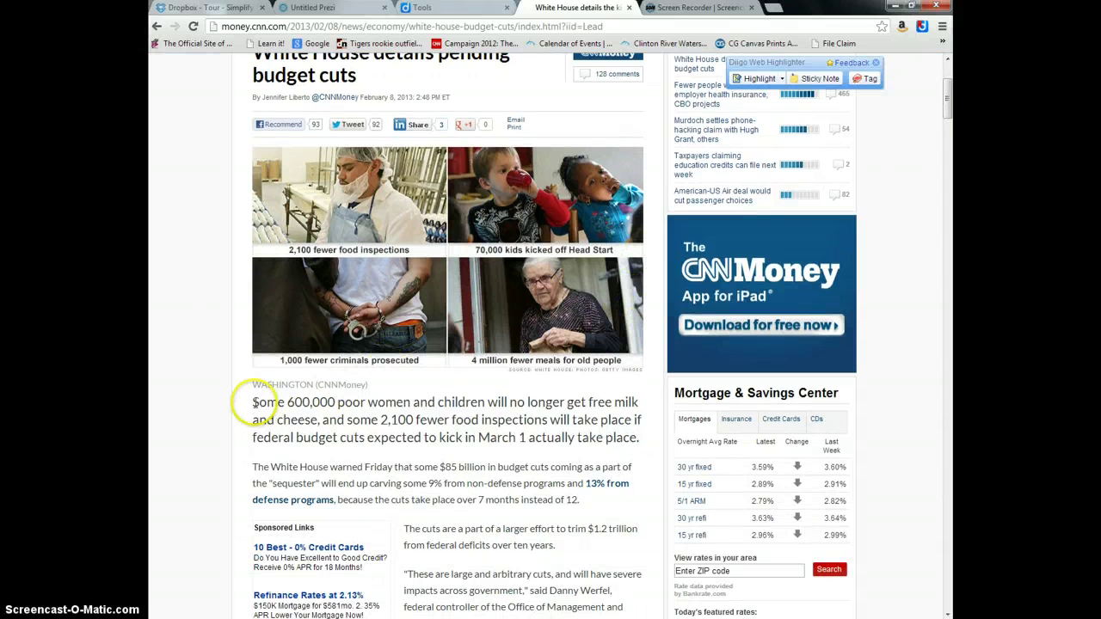
pyautogui.moveTo(254, 402); pyautogui.dragTo(630, 441)
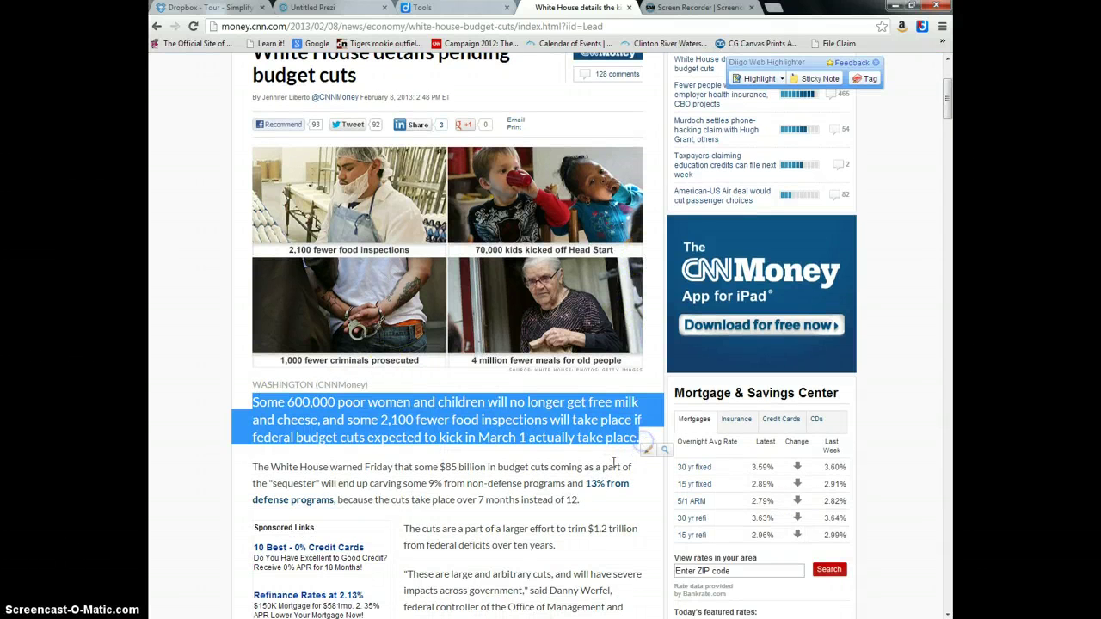
pyautogui.click(645, 450)
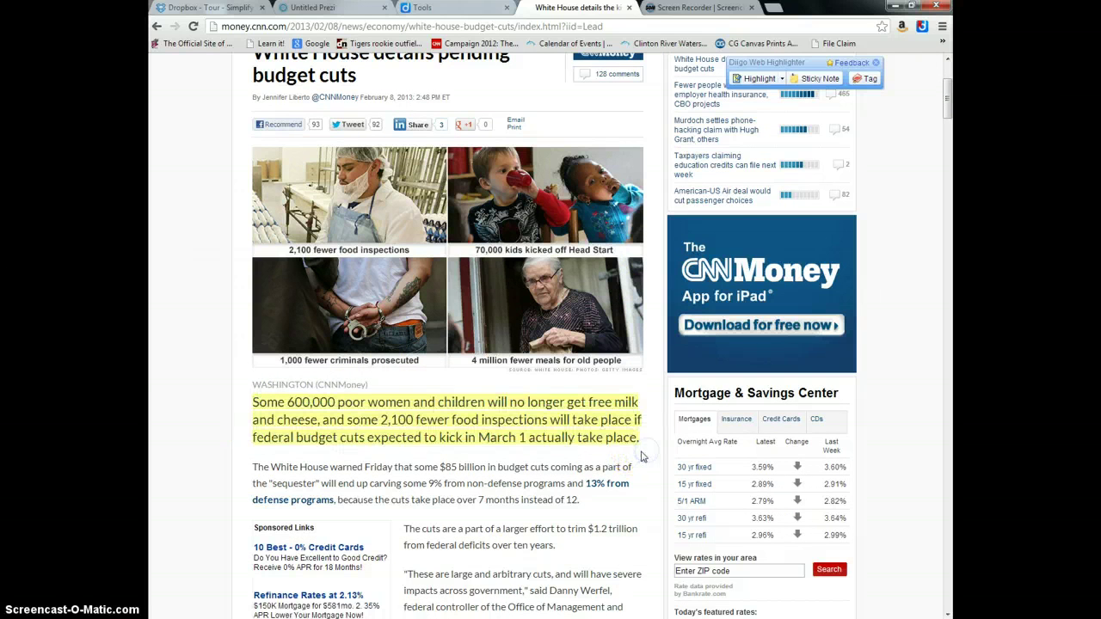
# Open the article's bookmark details and add the recommended tags white and house.
pyautogui.scroll(2, 777, 170)
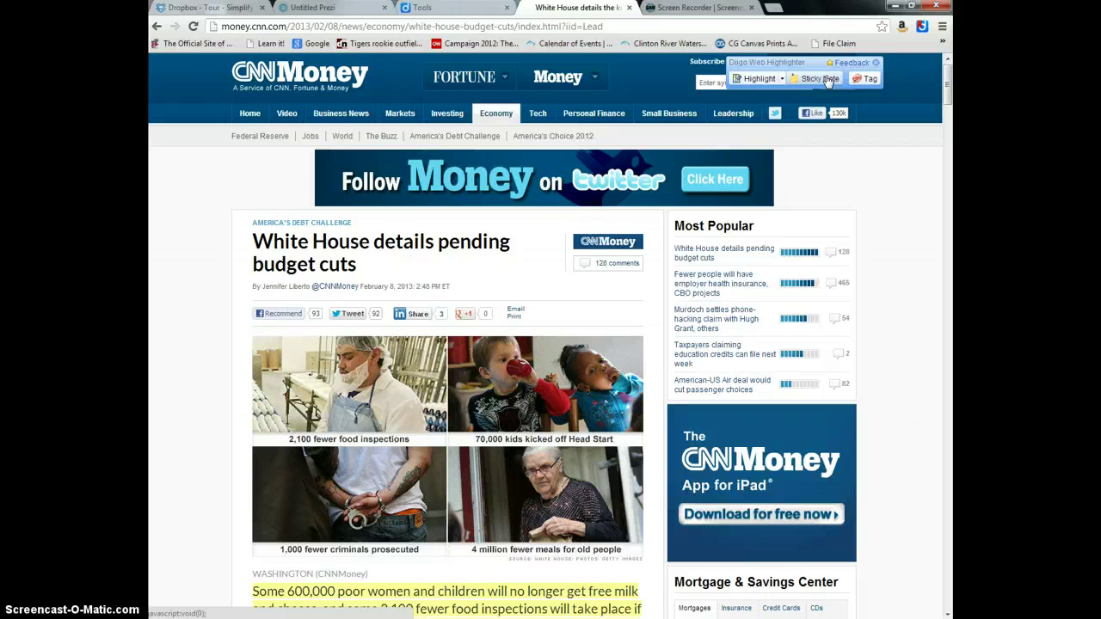
pyautogui.click(871, 80)
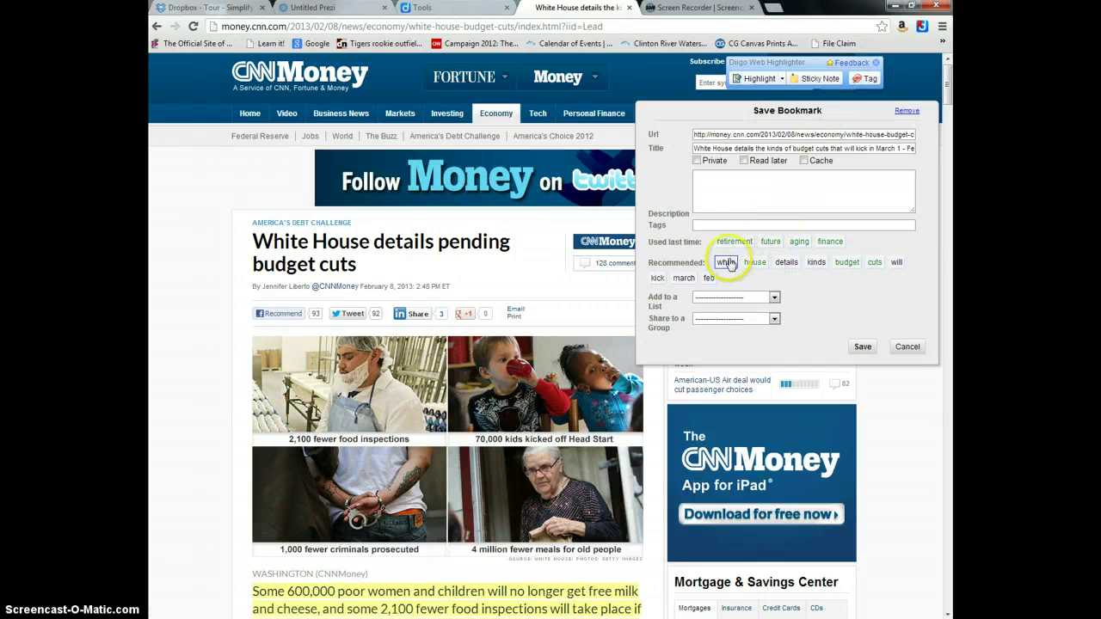
pyautogui.click(727, 263)
pyautogui.click(755, 263)
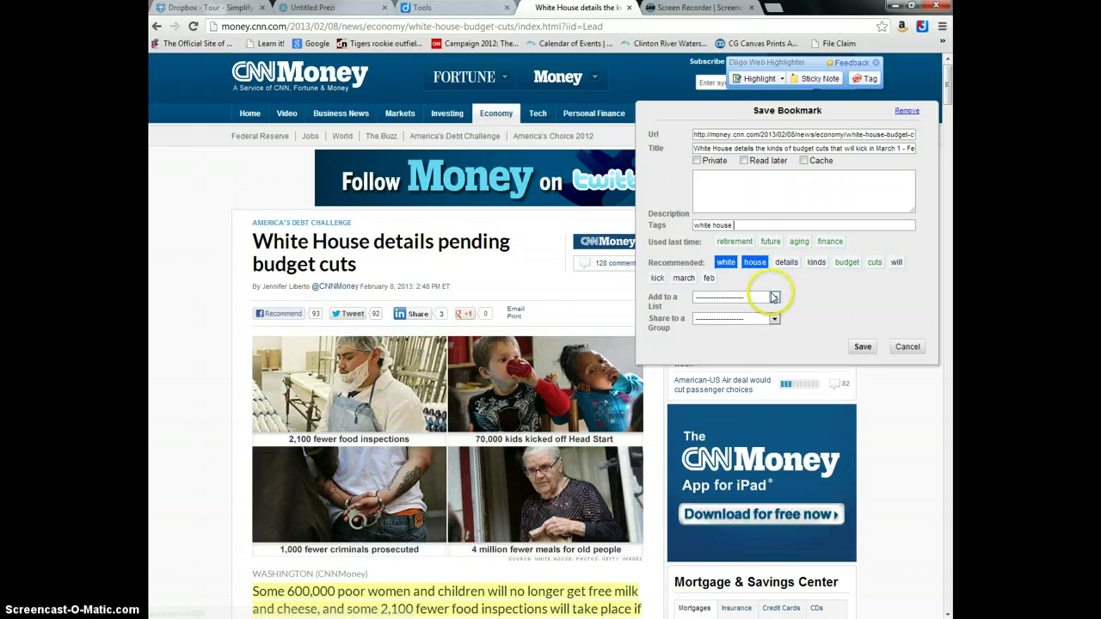
# Add the bookmark to the Economic Indicators list, share it to the METC2013 group, and save it.
pyautogui.click(774, 297)
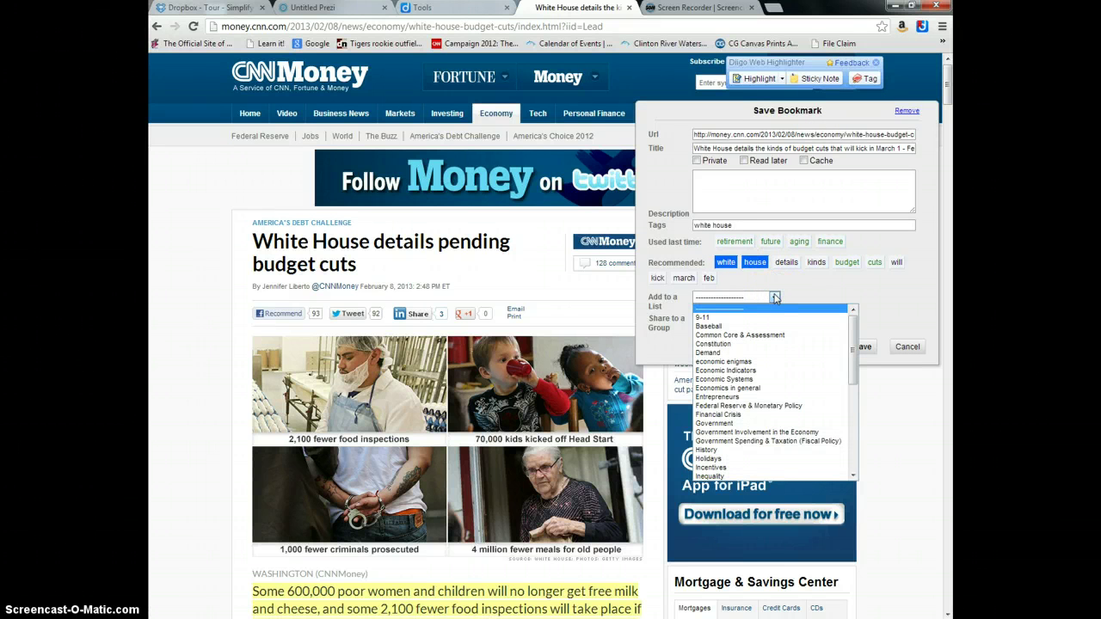
pyautogui.click(754, 372)
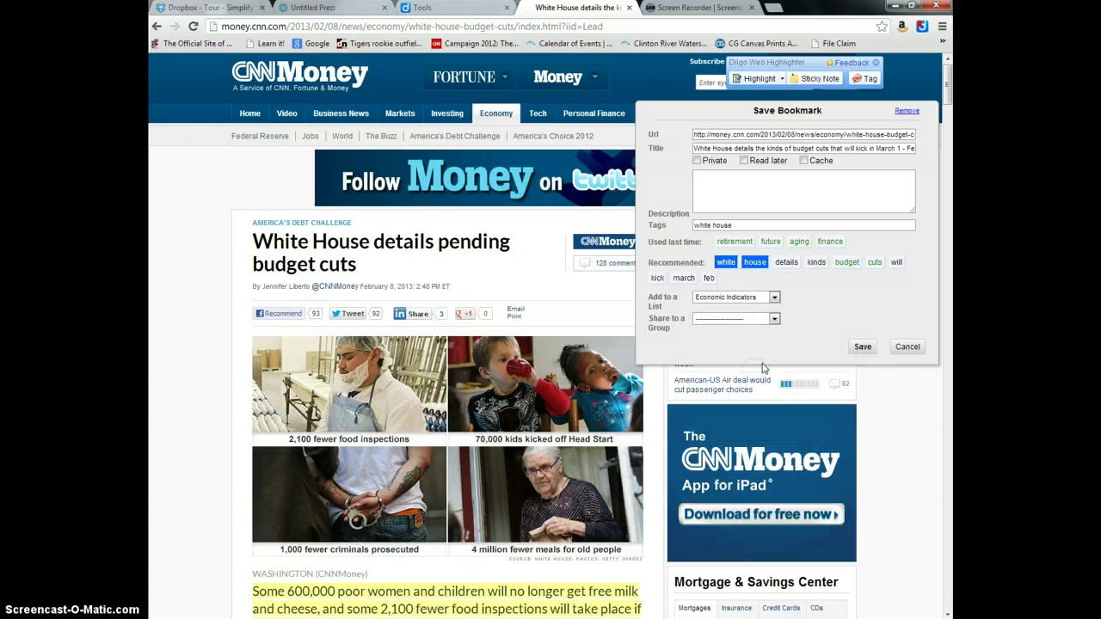
pyautogui.click(775, 319)
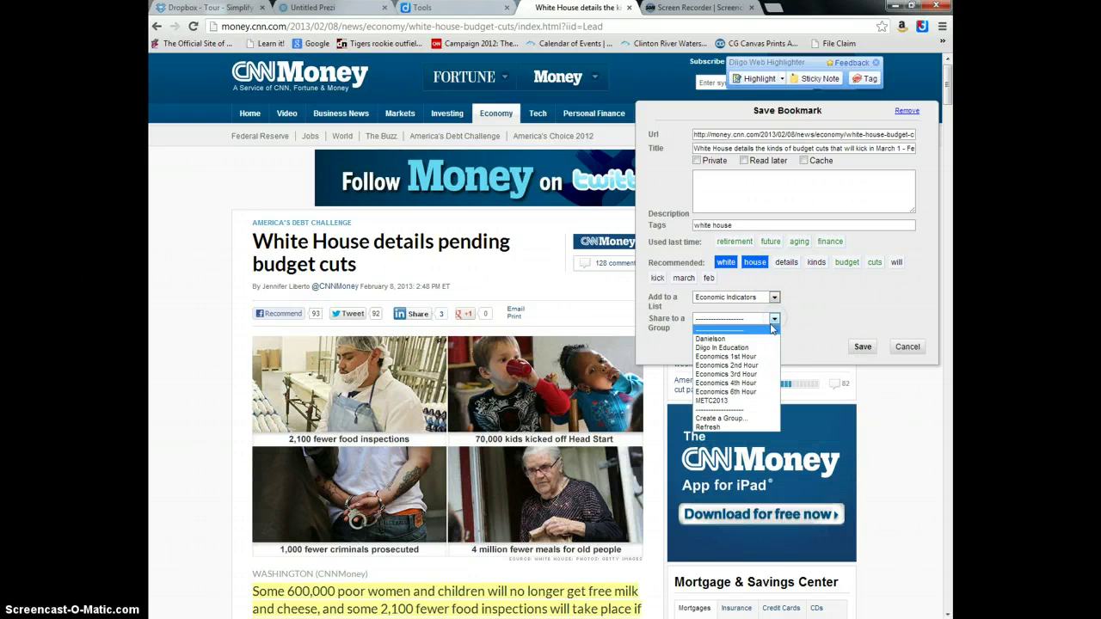
pyautogui.click(747, 402)
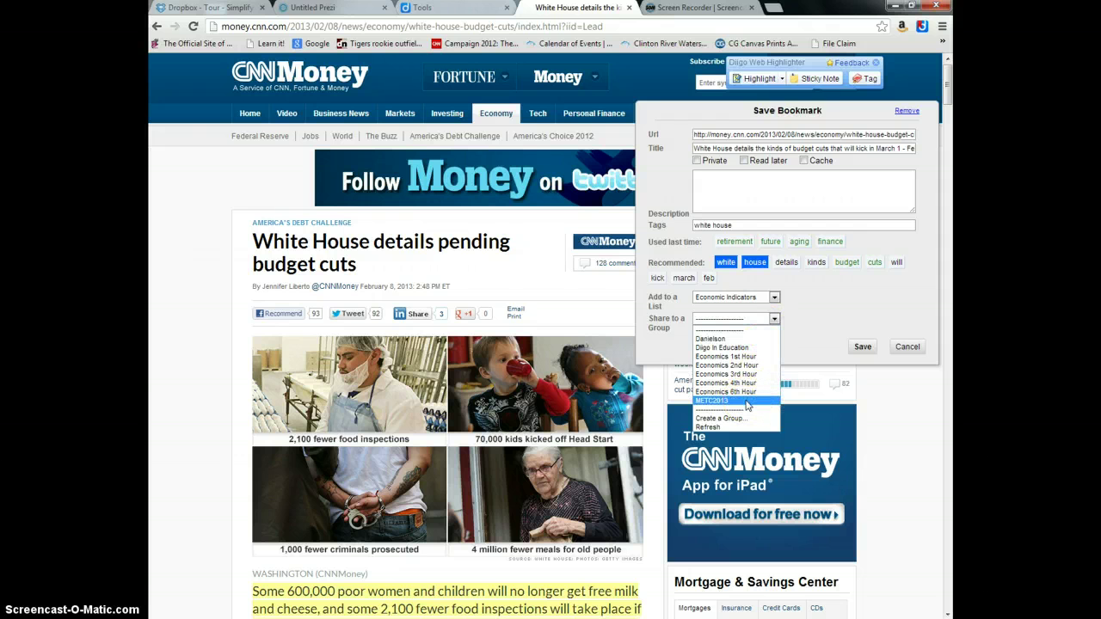
pyautogui.click(748, 402)
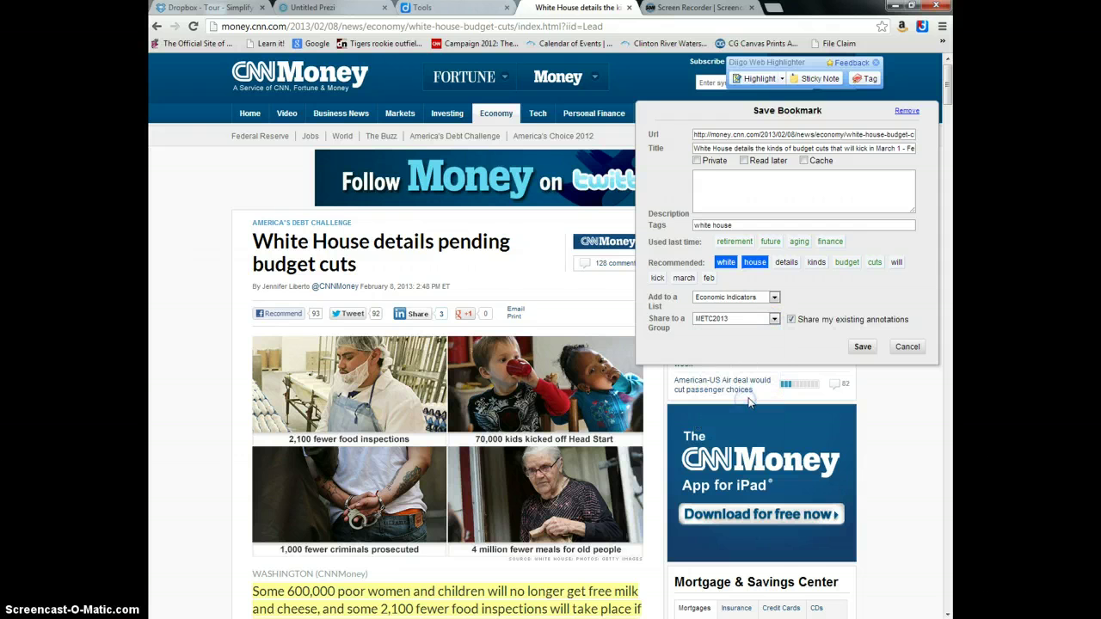
pyautogui.click(863, 347)
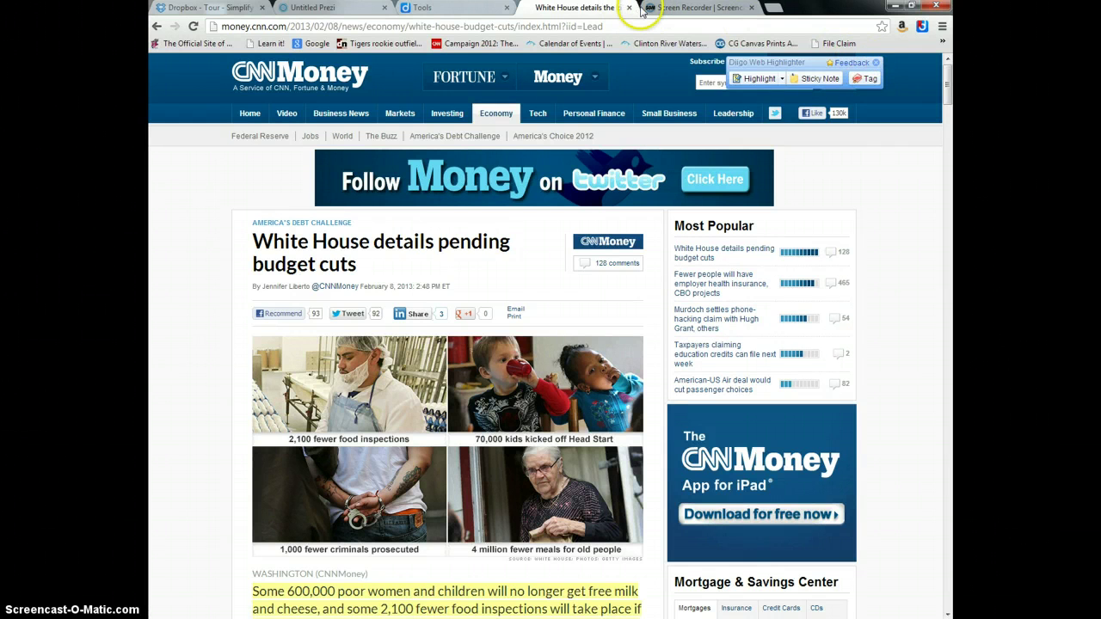
# From My Library, open the METC2013 group linked to the White House budget cuts bookmark and like the shared article.
pyautogui.click(445, 7)
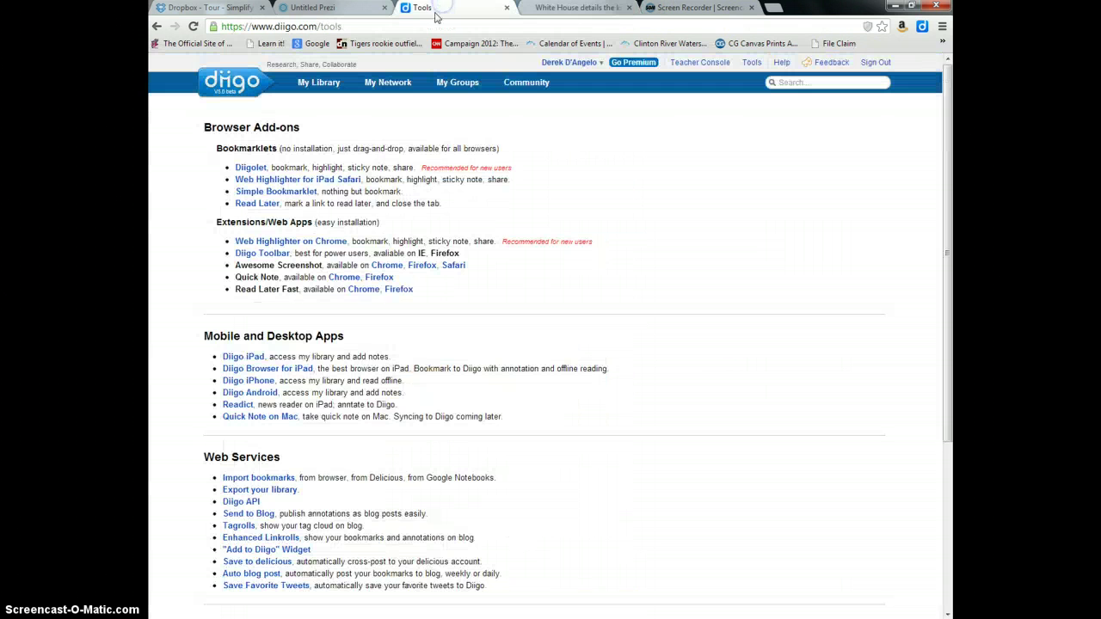
pyautogui.click(317, 81)
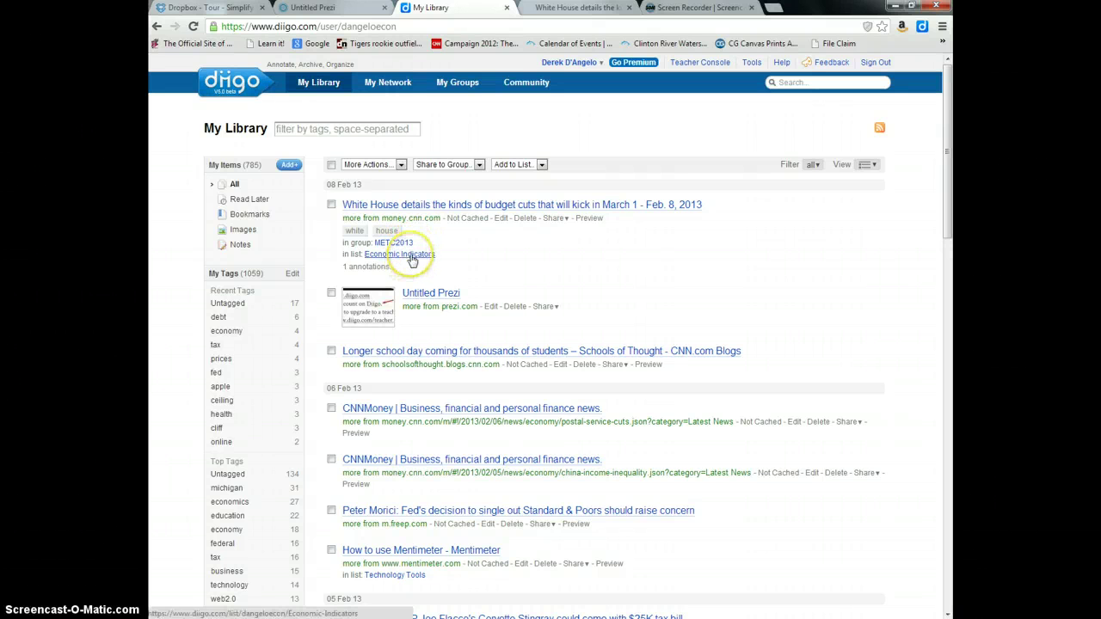
pyautogui.click(384, 269)
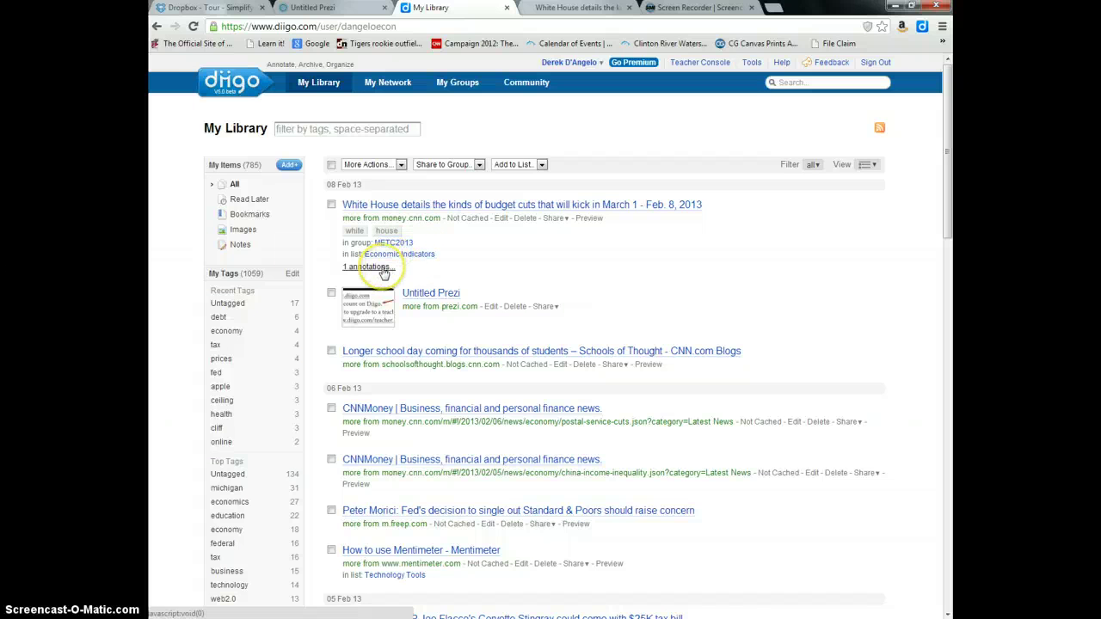
pyautogui.click(402, 245)
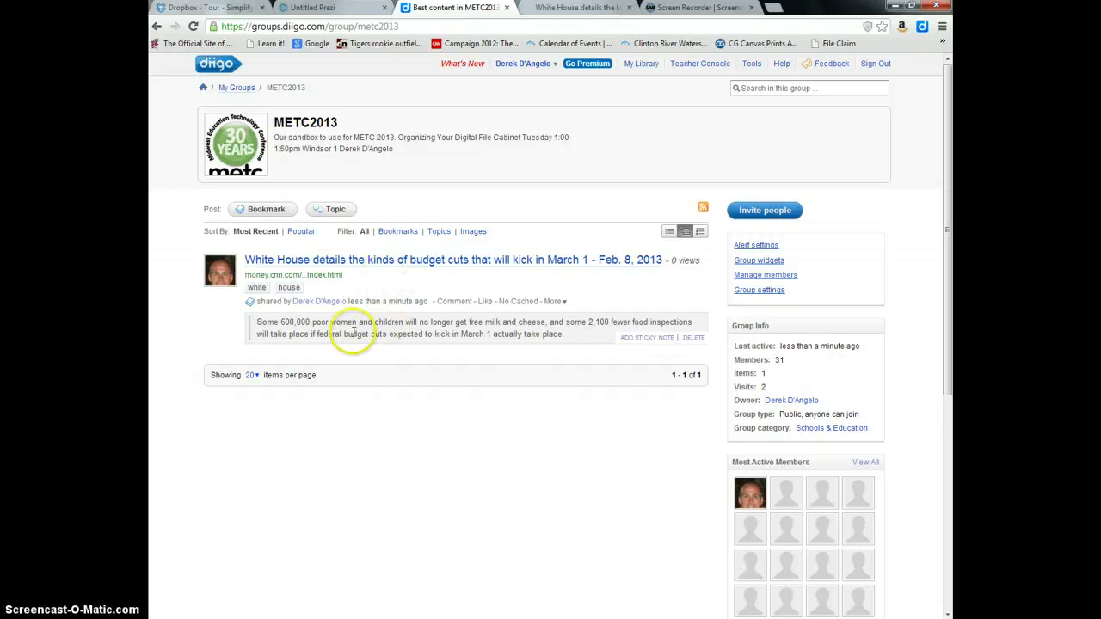
pyautogui.click(484, 303)
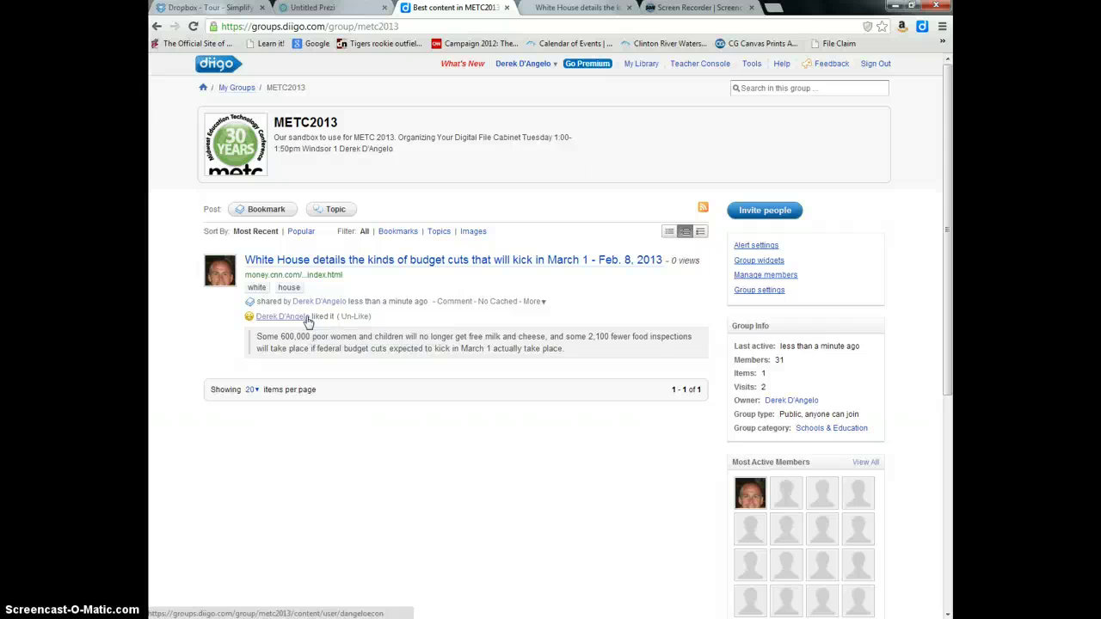
# View the METC2013 group's widgets, examining the Group Linkroll and Group Badge embed options.
pyautogui.click(763, 261)
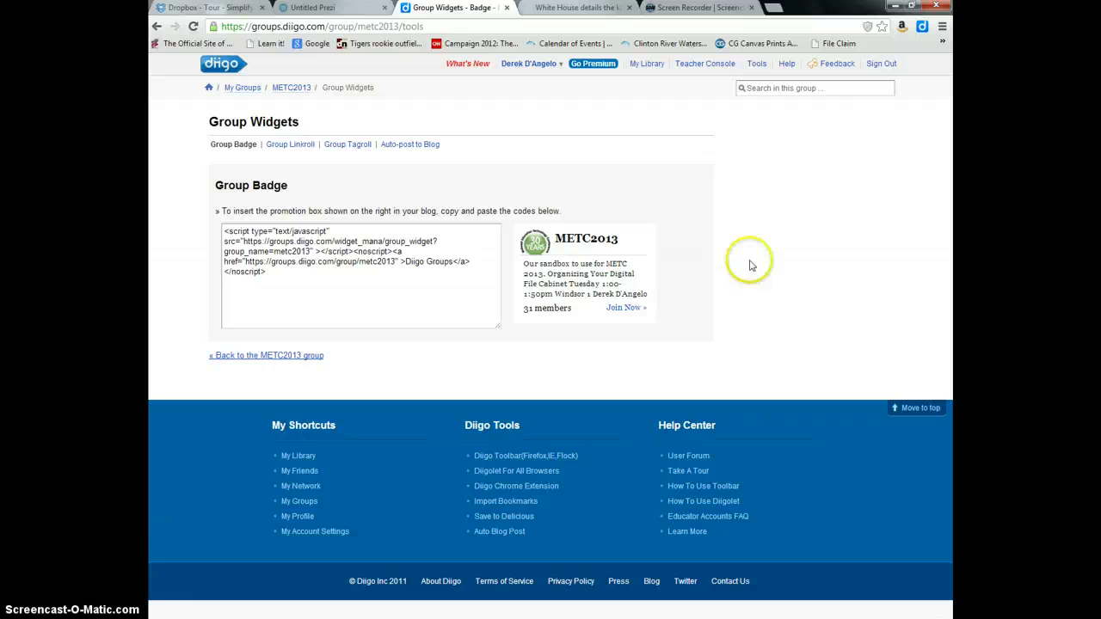
pyautogui.click(284, 148)
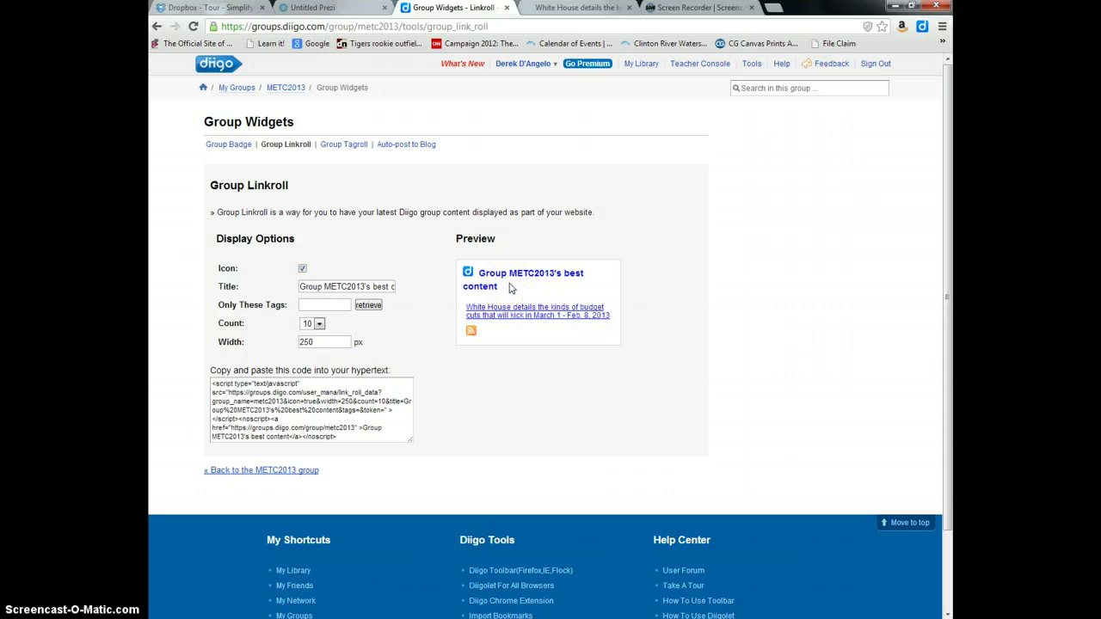
pyautogui.click(239, 146)
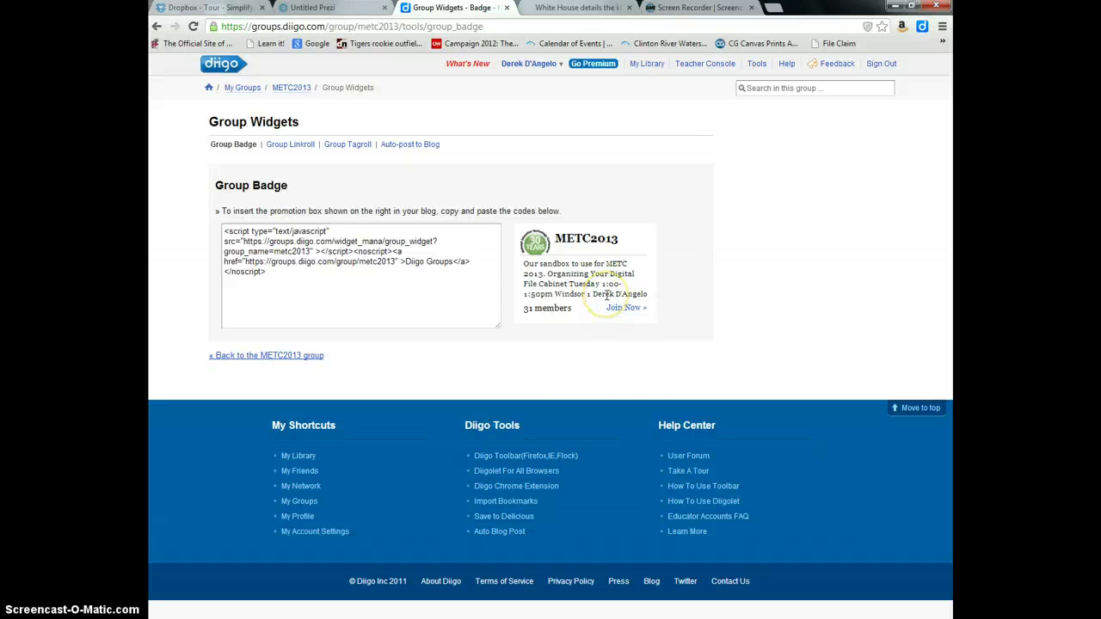
# Review the bulk actions for the White House article and Untitled Prezi items in My Library, and view the Untitled Prezi image.
pyautogui.click(651, 67)
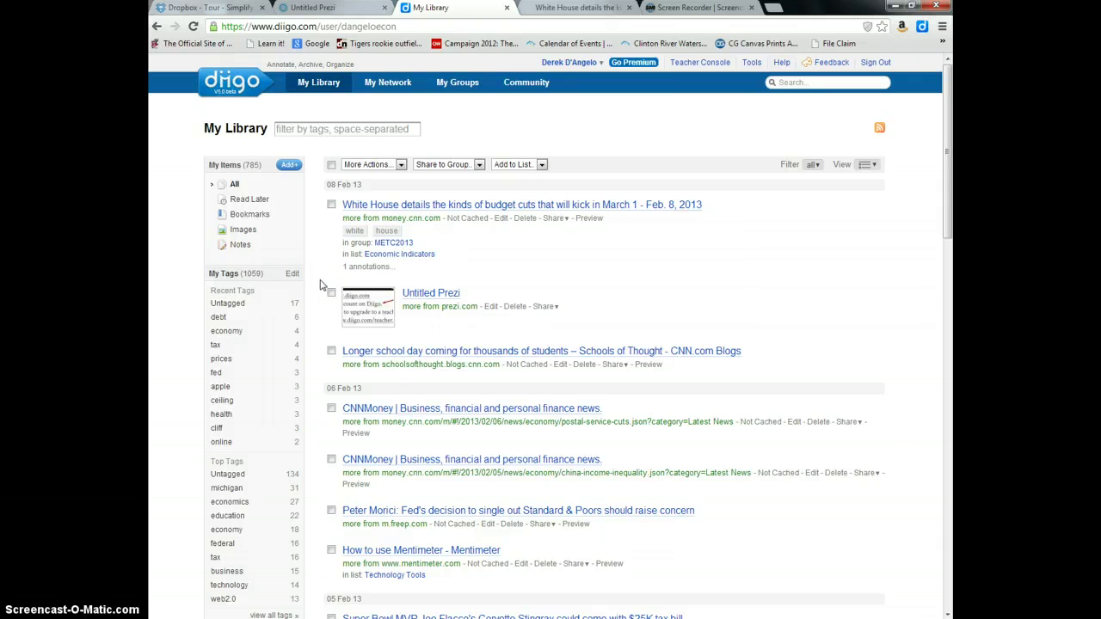
pyautogui.click(330, 204)
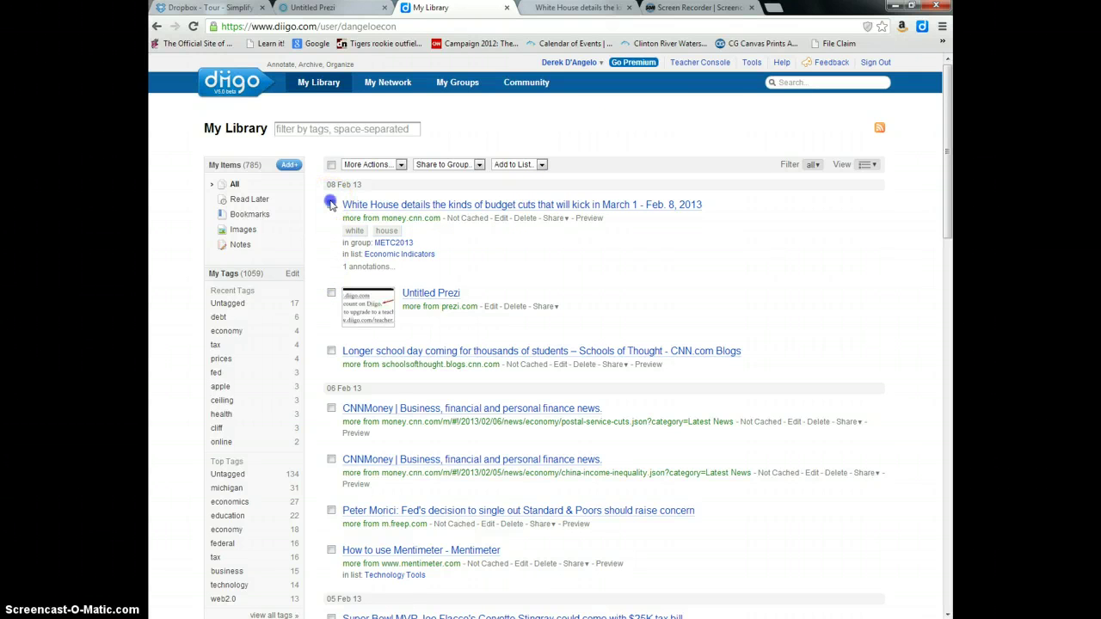
pyautogui.click(331, 292)
pyautogui.click(401, 165)
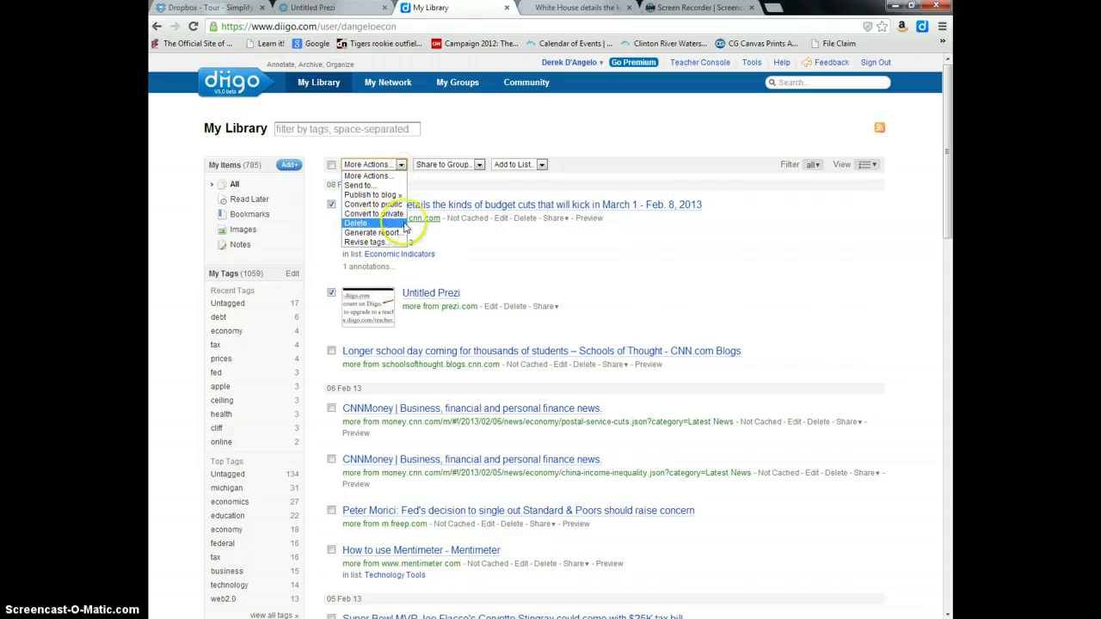
pyautogui.click(516, 253)
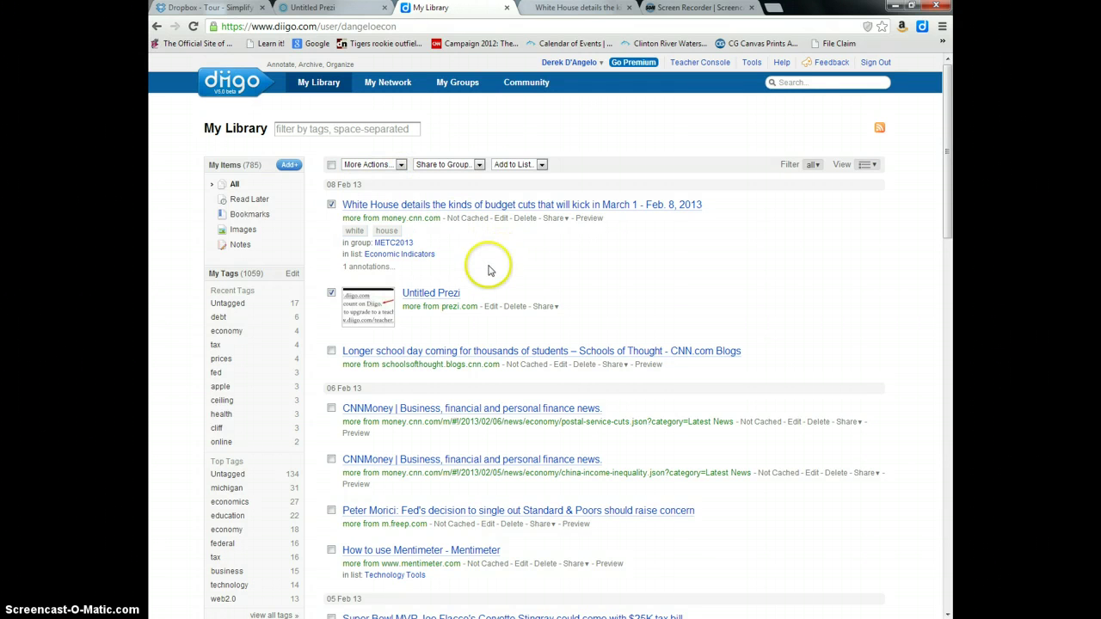
pyautogui.click(438, 295)
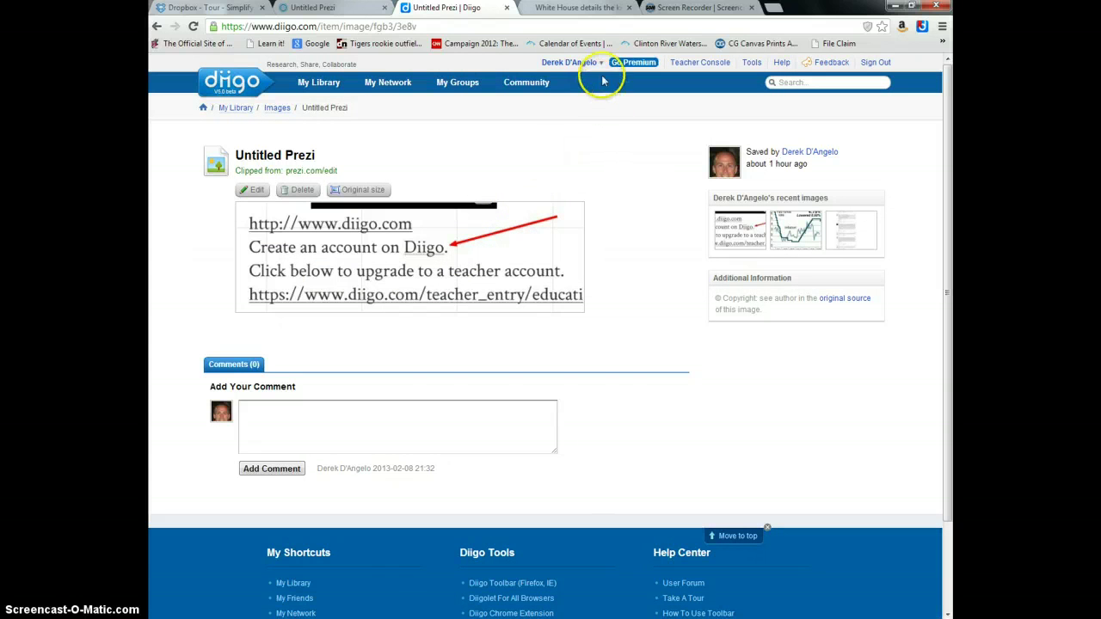
# Capture a Diigo screenshot of about 675 x 581 pixels covering the CNNMoney article's headline and photos.
pyautogui.click(605, 7)
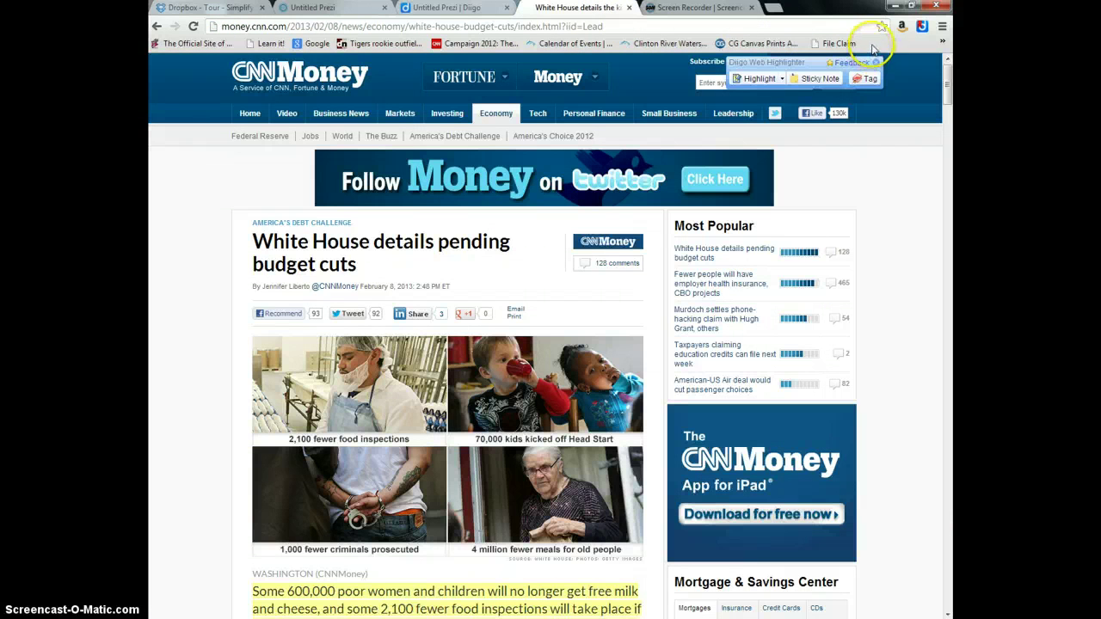
pyautogui.click(922, 27)
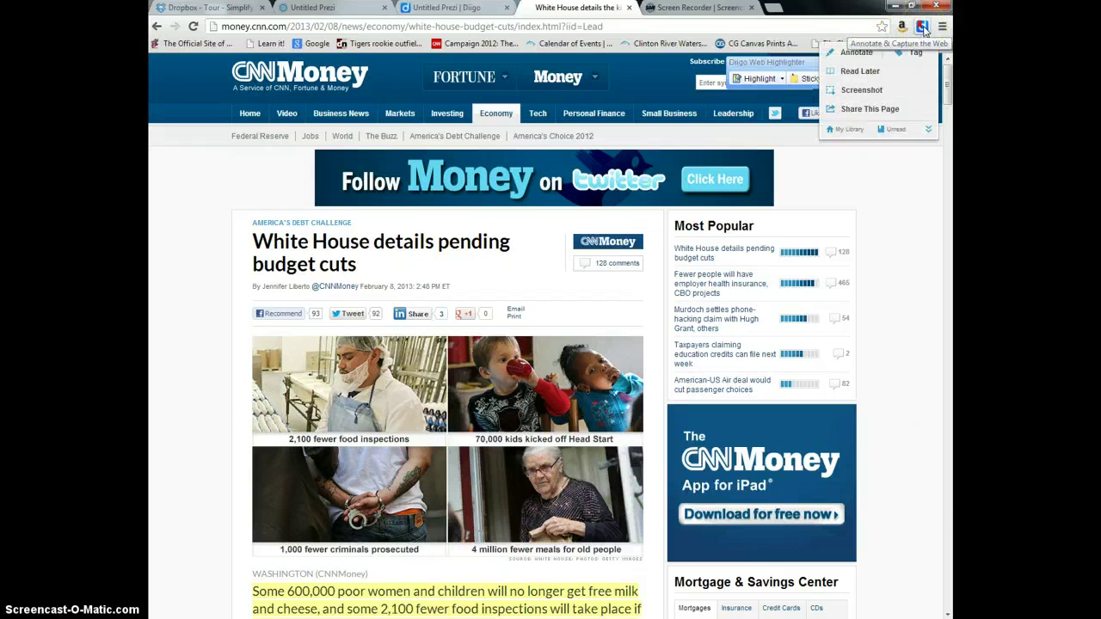
pyautogui.click(874, 90)
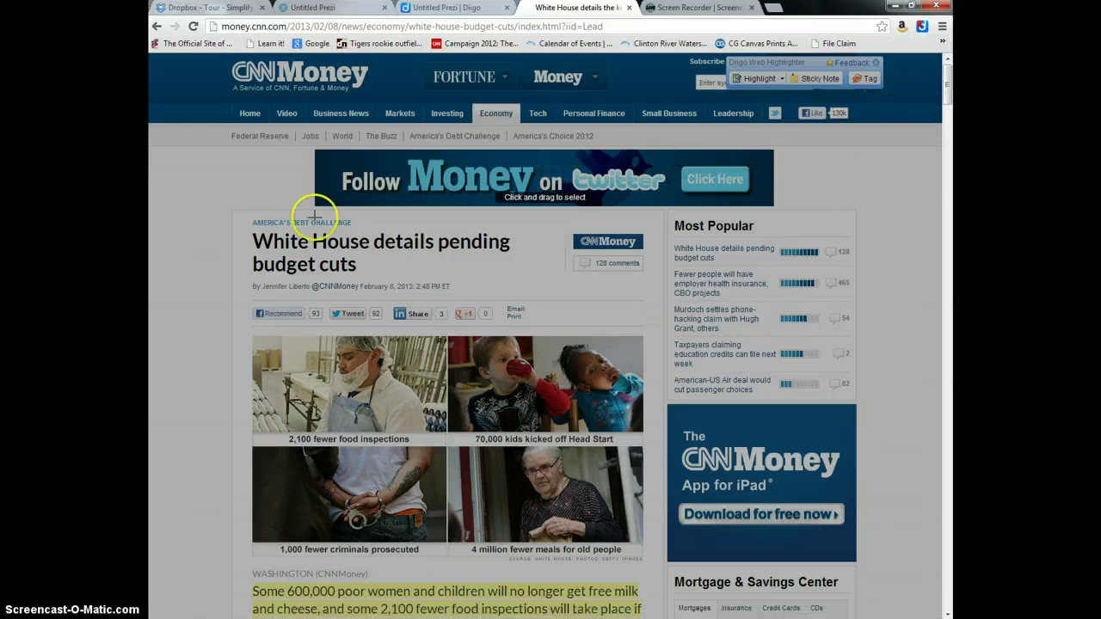
pyautogui.moveTo(233, 207)
pyautogui.mouseDown()
pyautogui.moveTo(251, 336)
pyautogui.moveTo(688, 613)
pyautogui.moveTo(658, 574)
pyautogui.mouseUp()
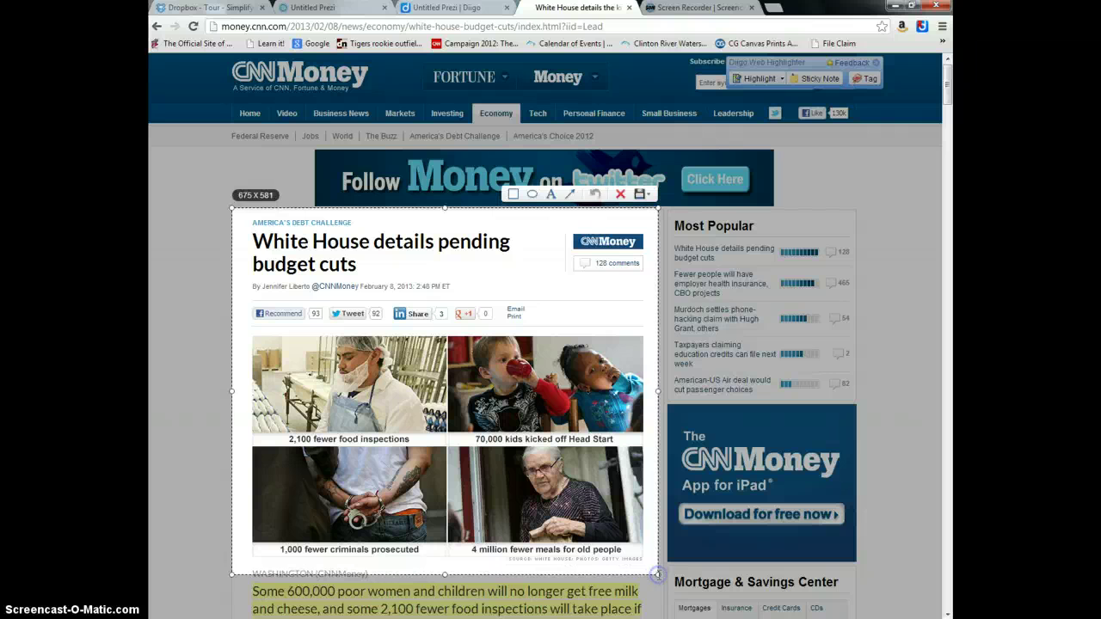
# Draw a red arrow on the screenshot from beside the headline down to the Google +1 counter.
pyautogui.click(572, 194)
pyautogui.click(555, 217)
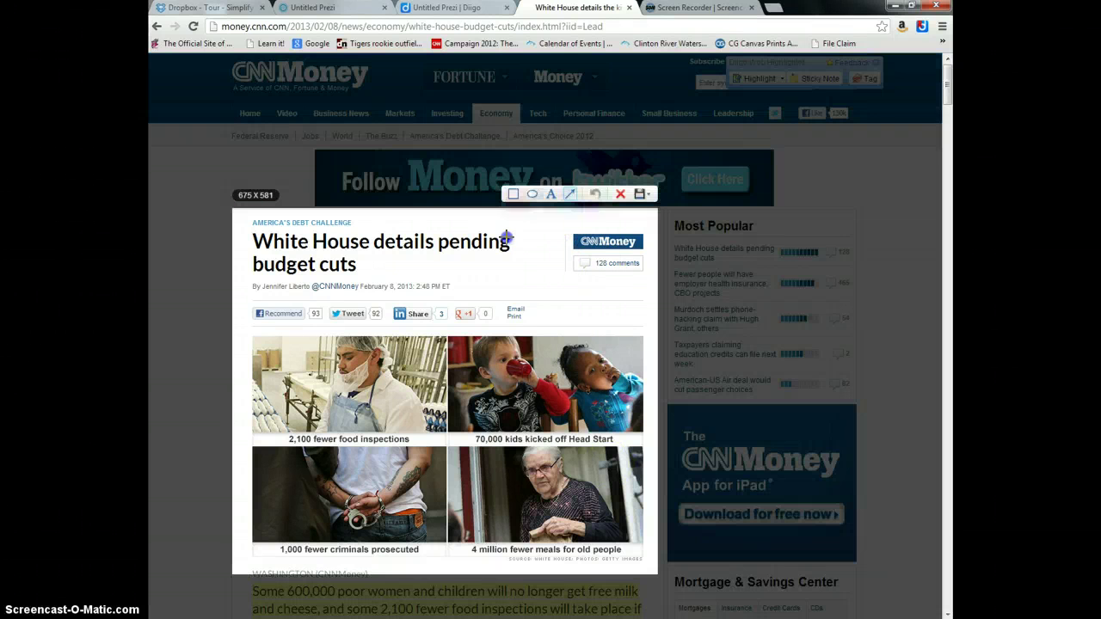
pyautogui.click(505, 263)
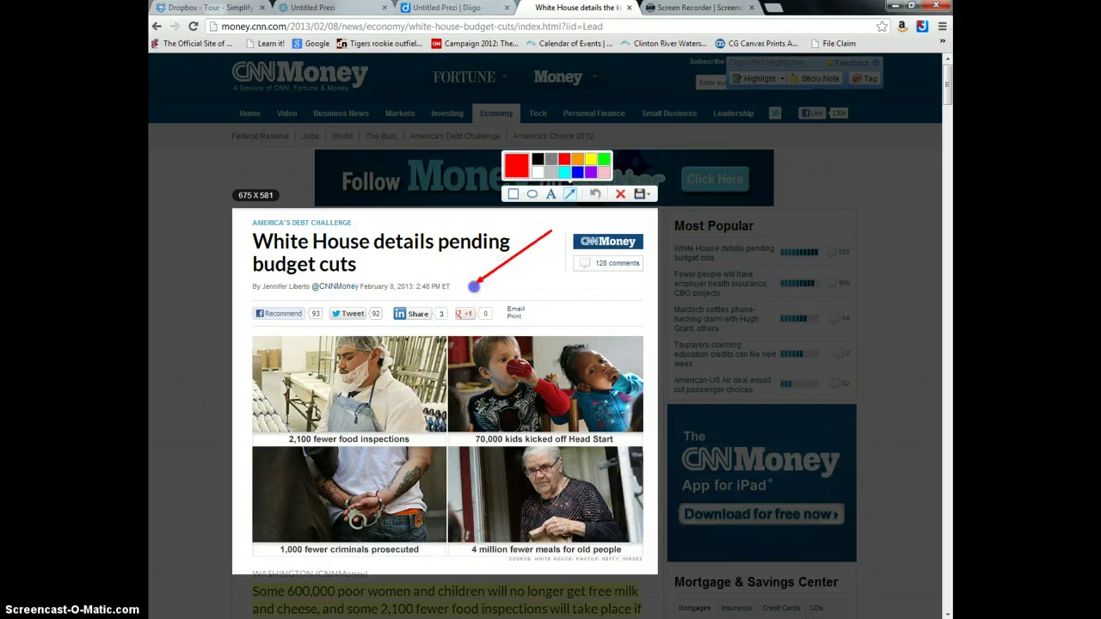
pyautogui.moveTo(474, 287); pyautogui.dragTo(471, 307)
pyautogui.moveTo(558, 215)
pyautogui.mouseDown()
pyautogui.moveTo(639, 207)
pyautogui.moveTo(587, 195)
pyautogui.moveTo(542, 215)
pyautogui.mouseUp()
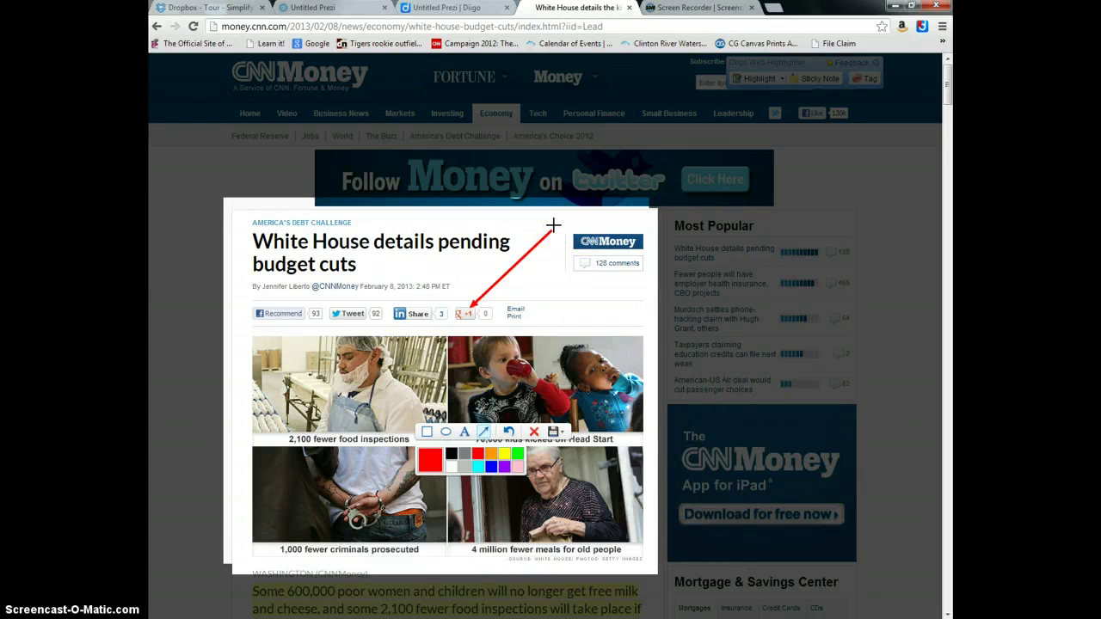
# Save the annotated screenshot to Diigo as a stand-alone item with its default title and no tags.
pyautogui.click(257, 191)
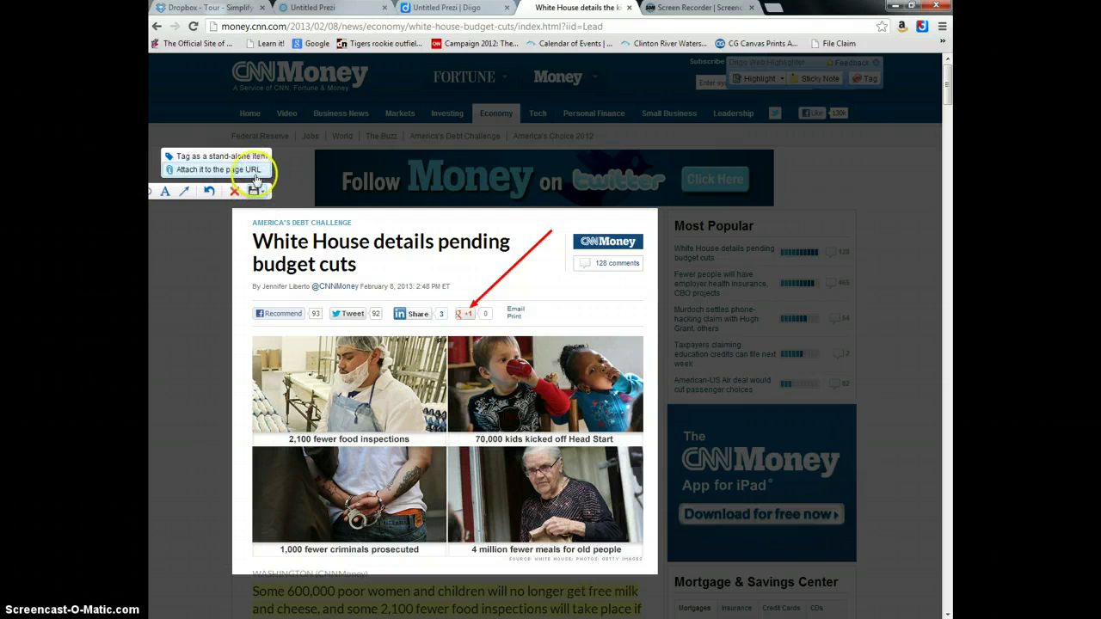
pyautogui.click(253, 157)
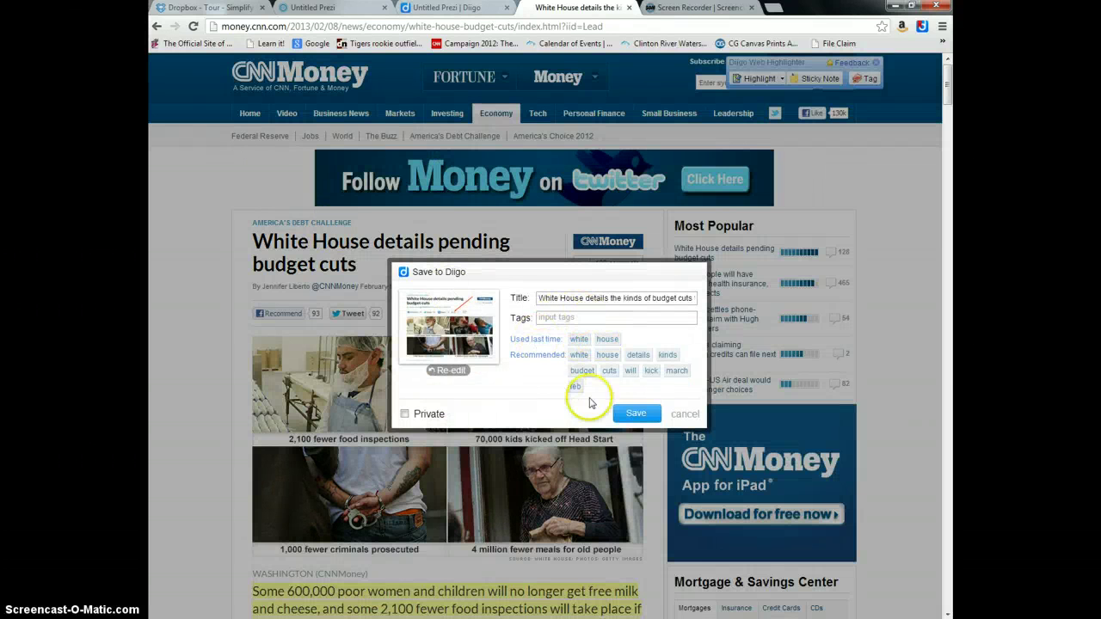
pyautogui.click(634, 413)
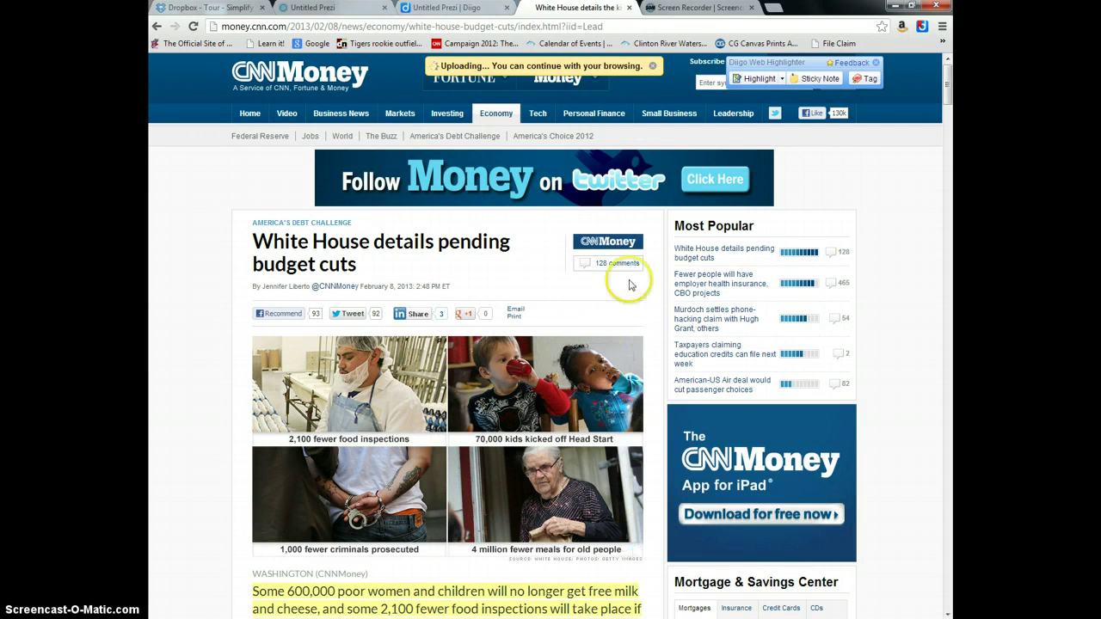
pyautogui.click(622, 231)
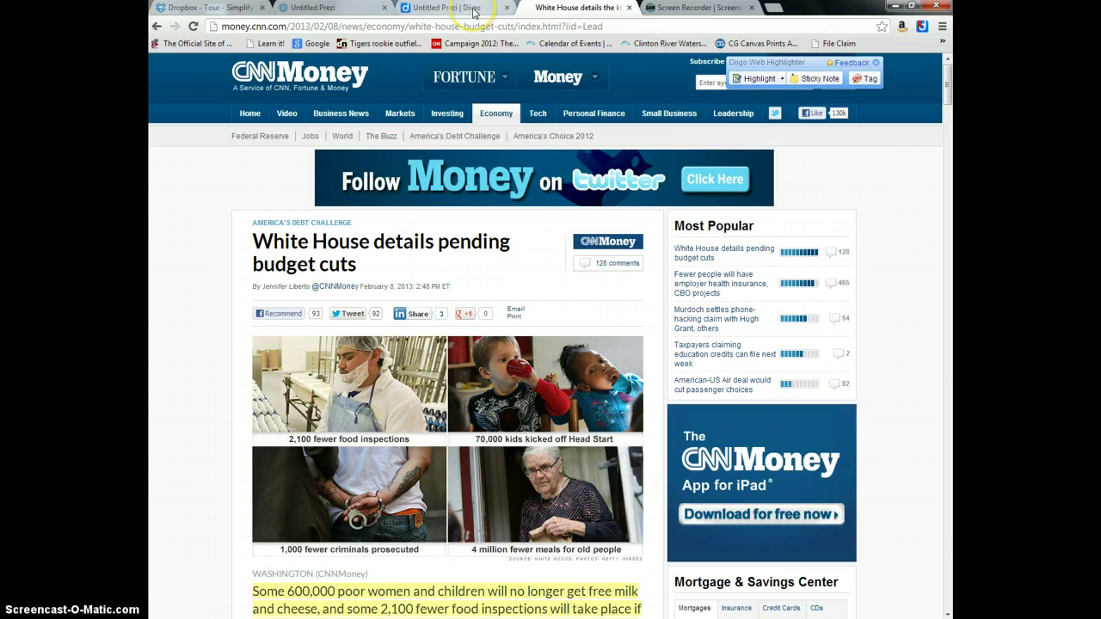
# Reload My Library in Diigo and view the newly saved White House article screenshot.
pyautogui.click(474, 9)
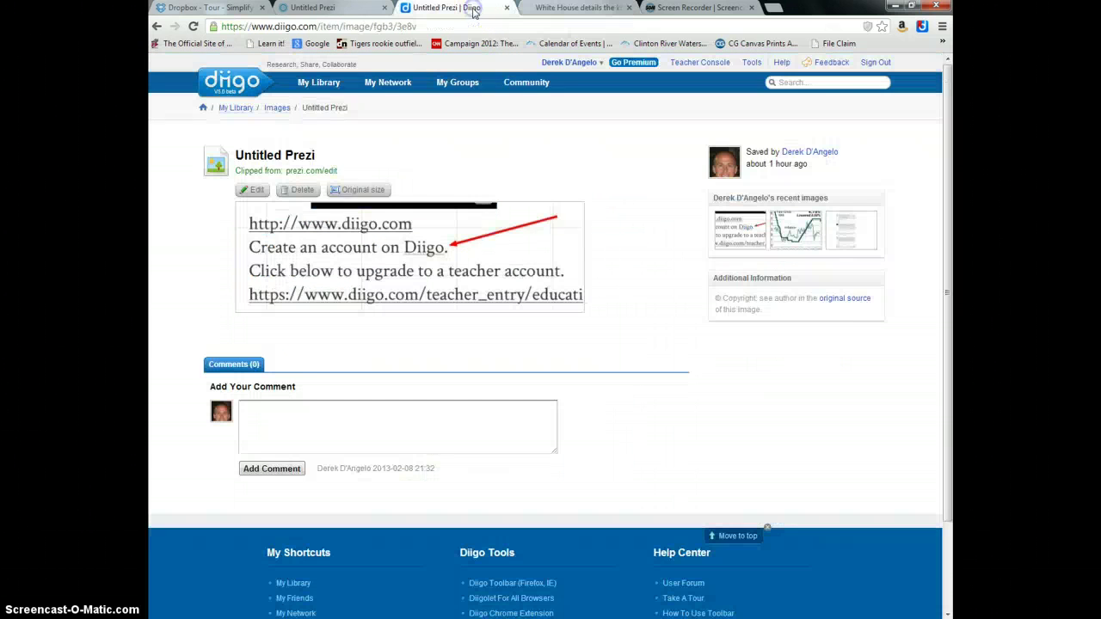
pyautogui.click(156, 26)
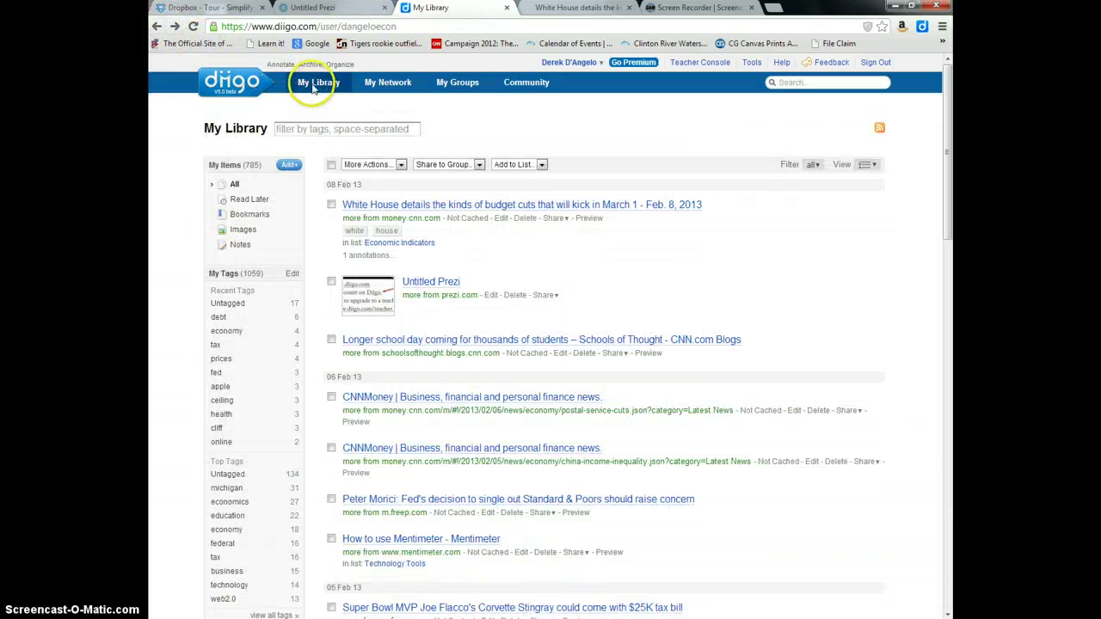
pyautogui.click(311, 85)
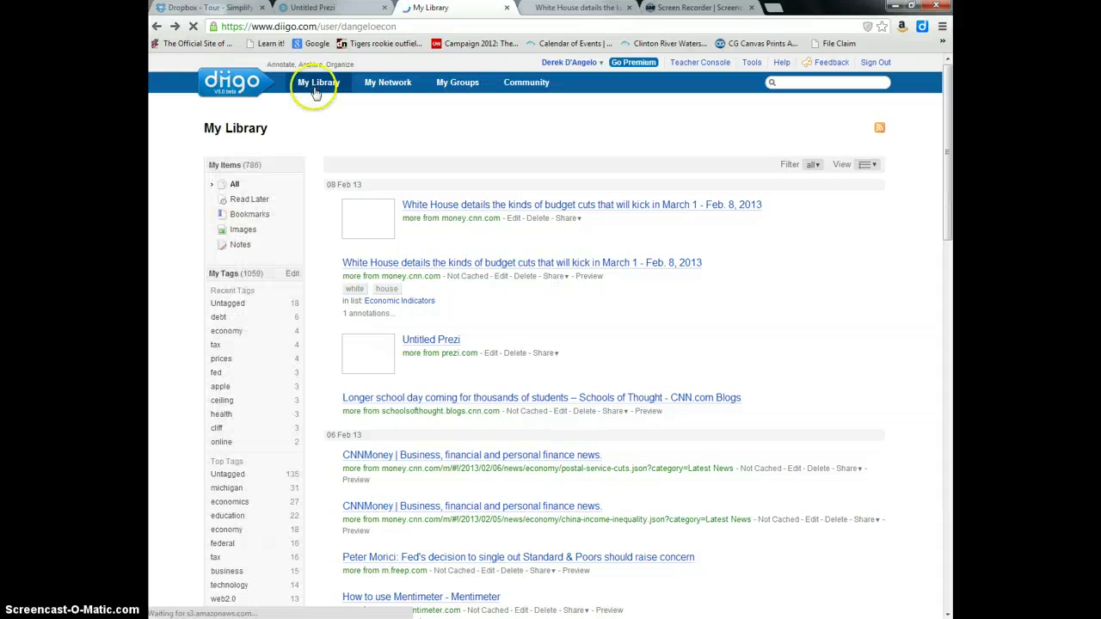
pyautogui.click(469, 209)
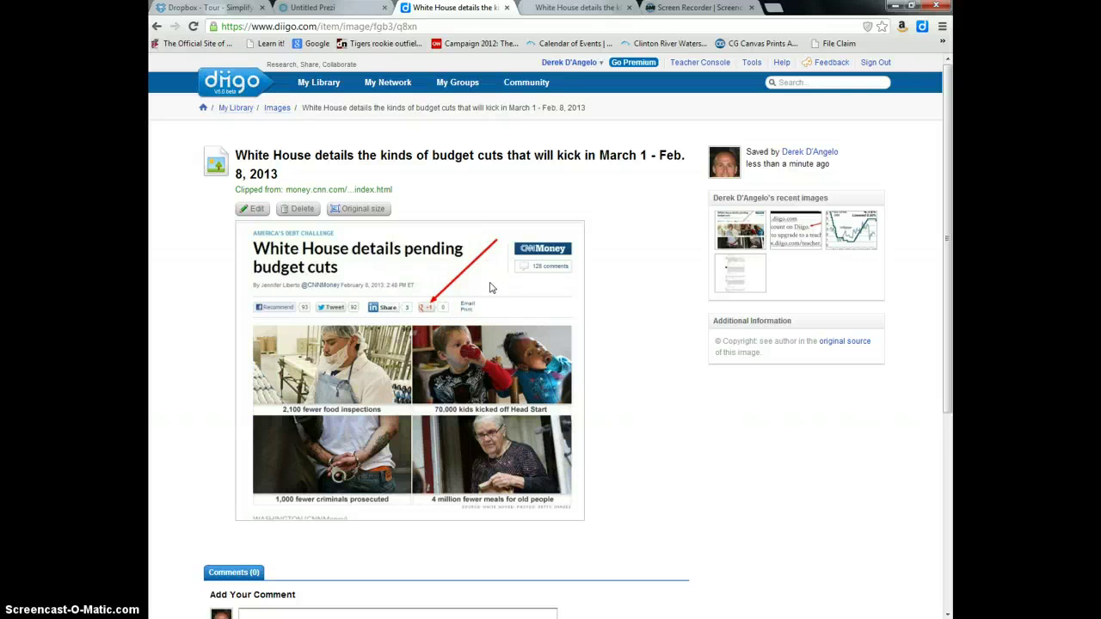
# Open Share This Page for the CNNMoney article and examine the Twitter, Facebook, Email and Annotated Link sharing options.
pyautogui.click(590, 10)
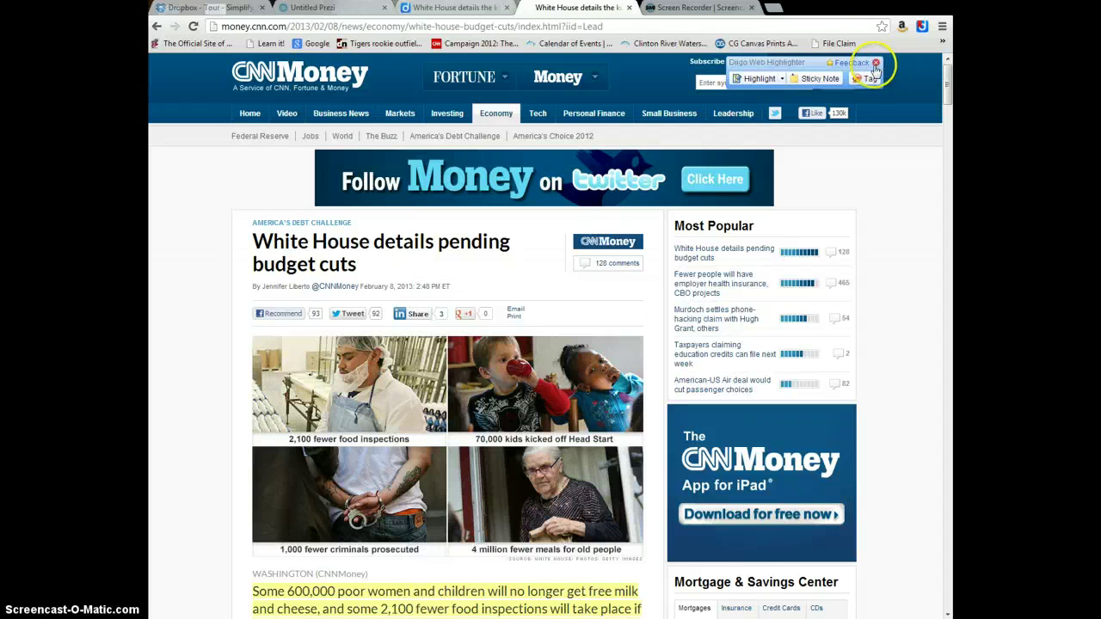
pyautogui.click(922, 26)
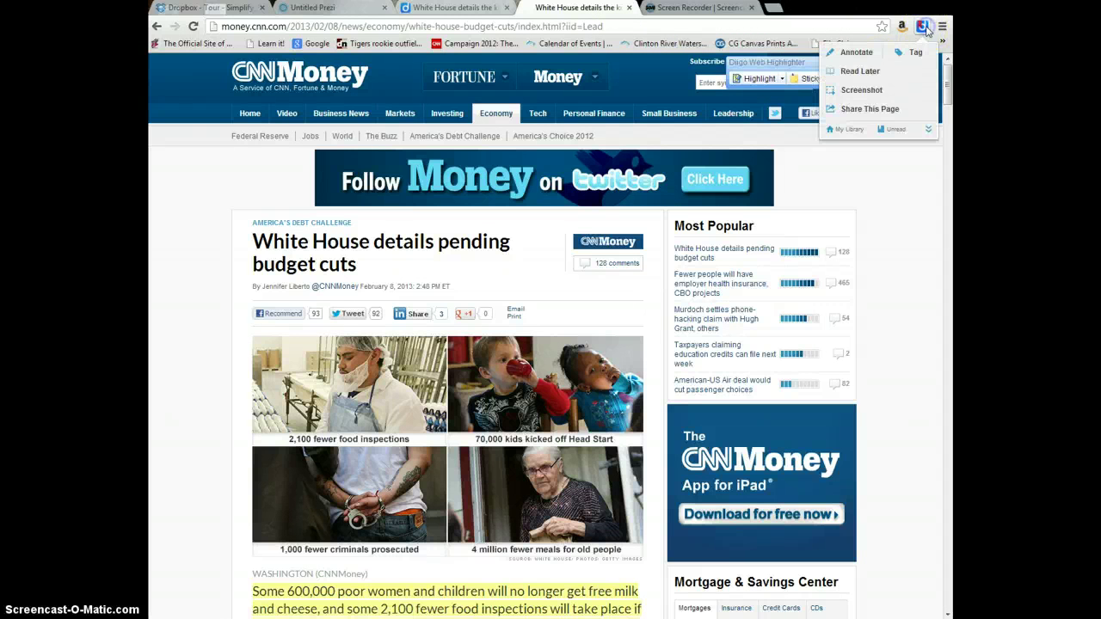
pyautogui.click(886, 108)
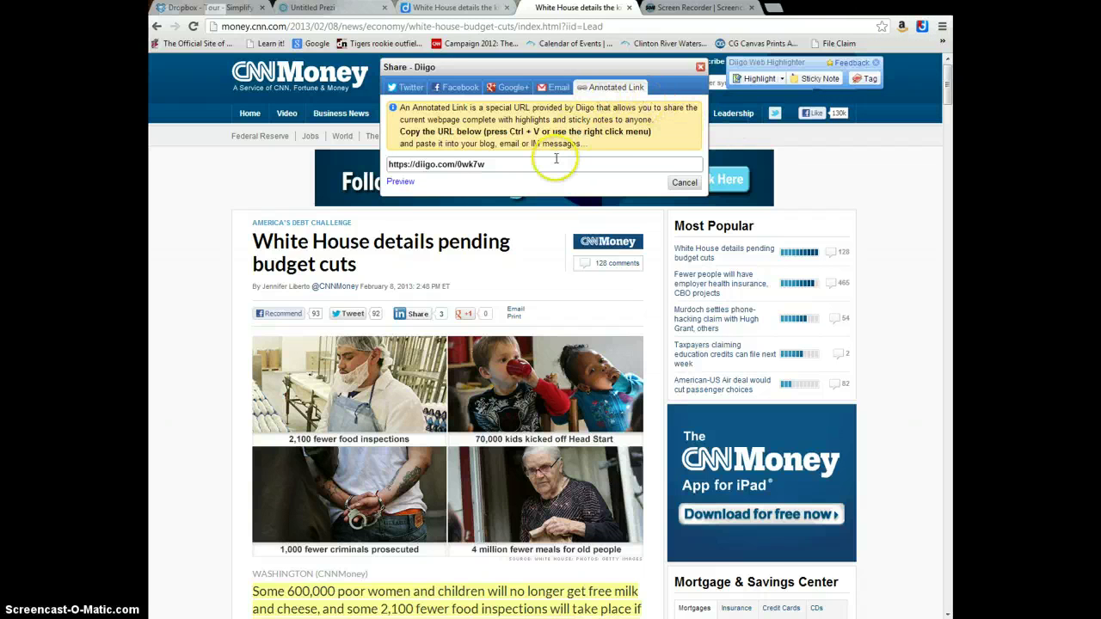
pyautogui.click(408, 87)
pyautogui.click(456, 88)
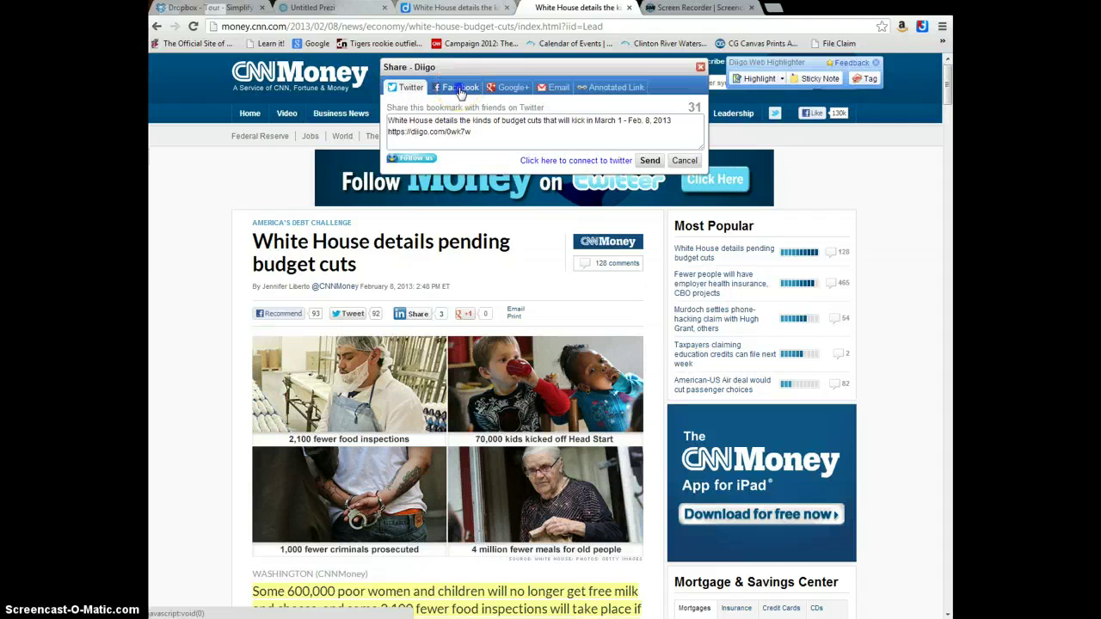
pyautogui.click(527, 7)
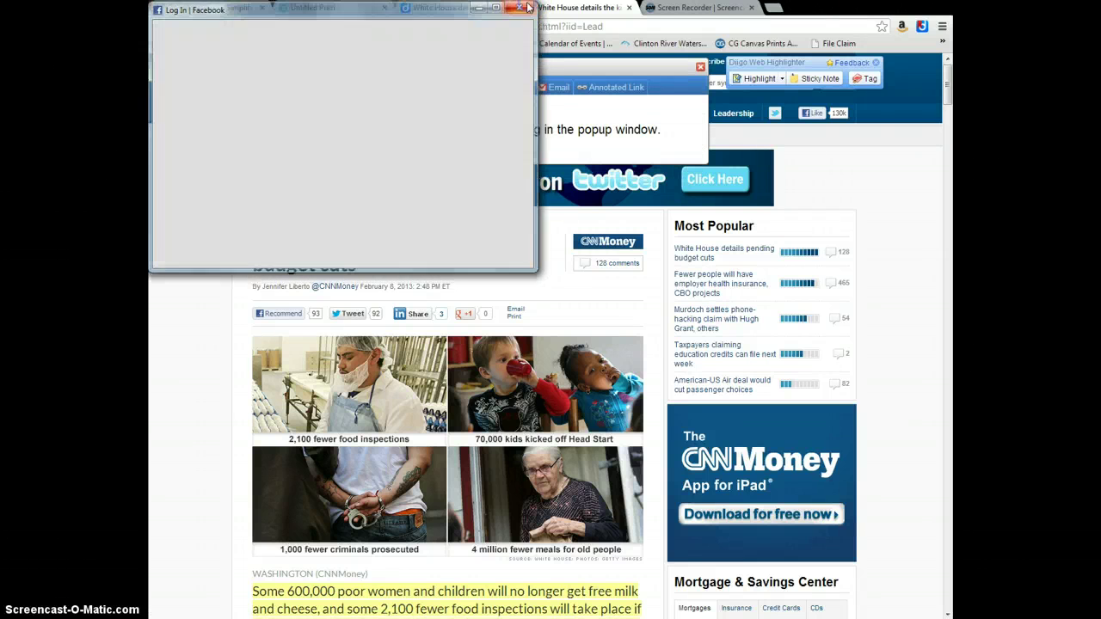
pyautogui.click(558, 89)
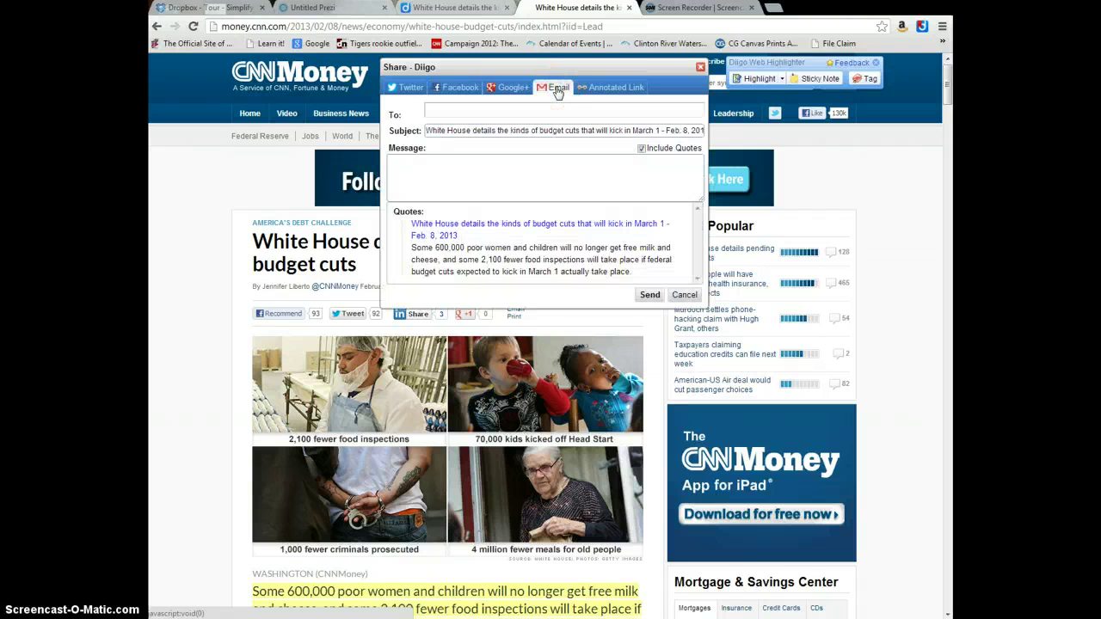
pyautogui.click(612, 91)
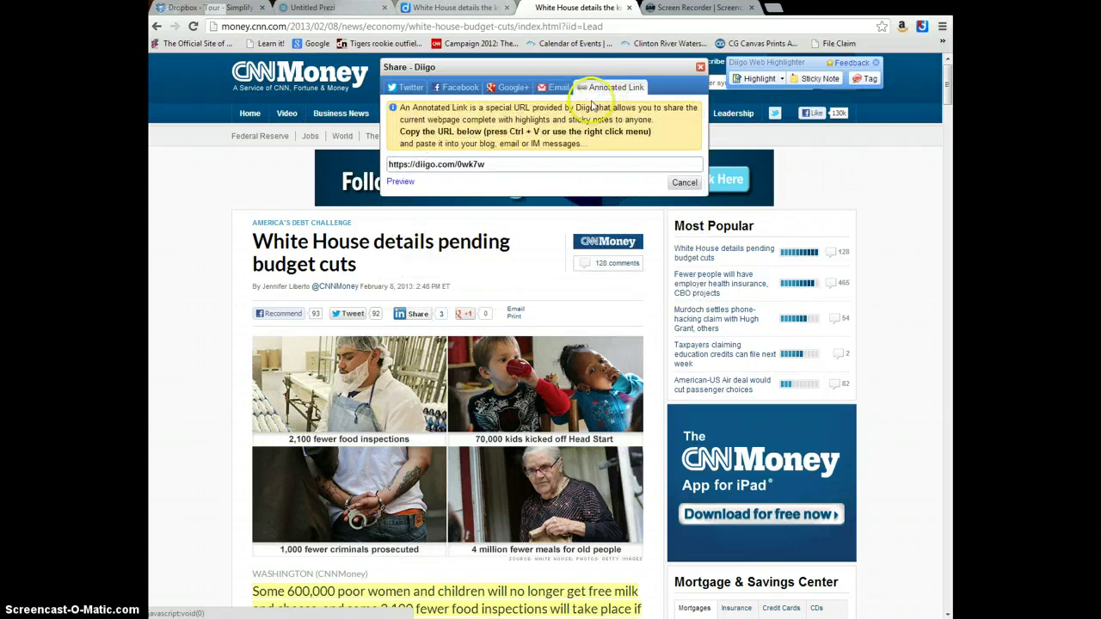
# Select the full annotated link URL generated for the CNNMoney article.
pyautogui.click(506, 166)
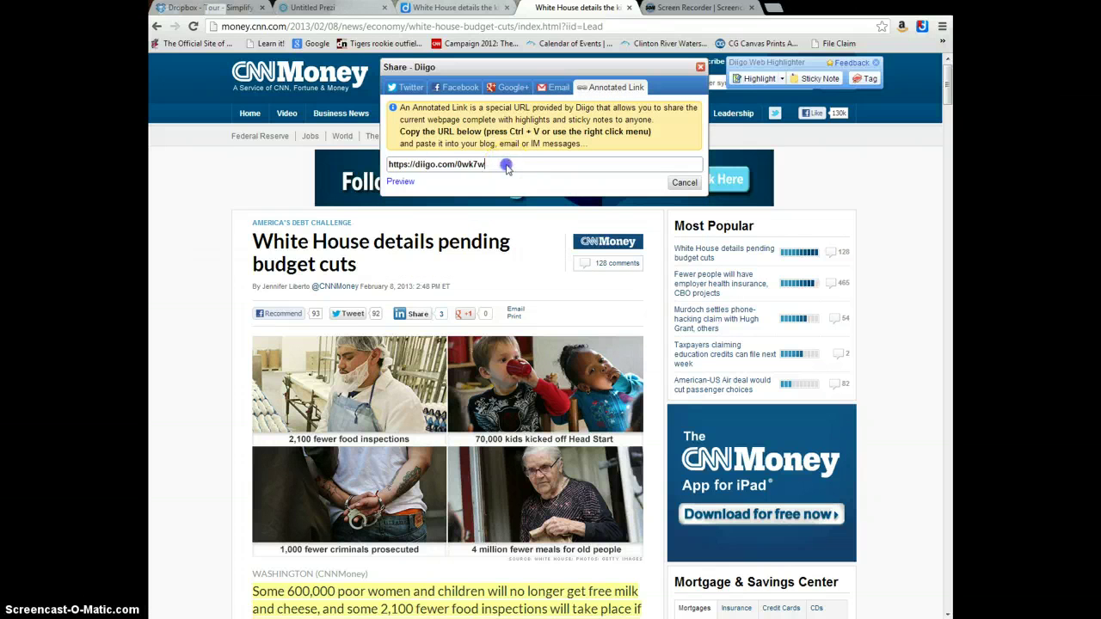
pyautogui.moveTo(506, 165)
pyautogui.mouseDown()
pyautogui.moveTo(456, 164)
pyautogui.moveTo(505, 165)
pyautogui.mouseUp()
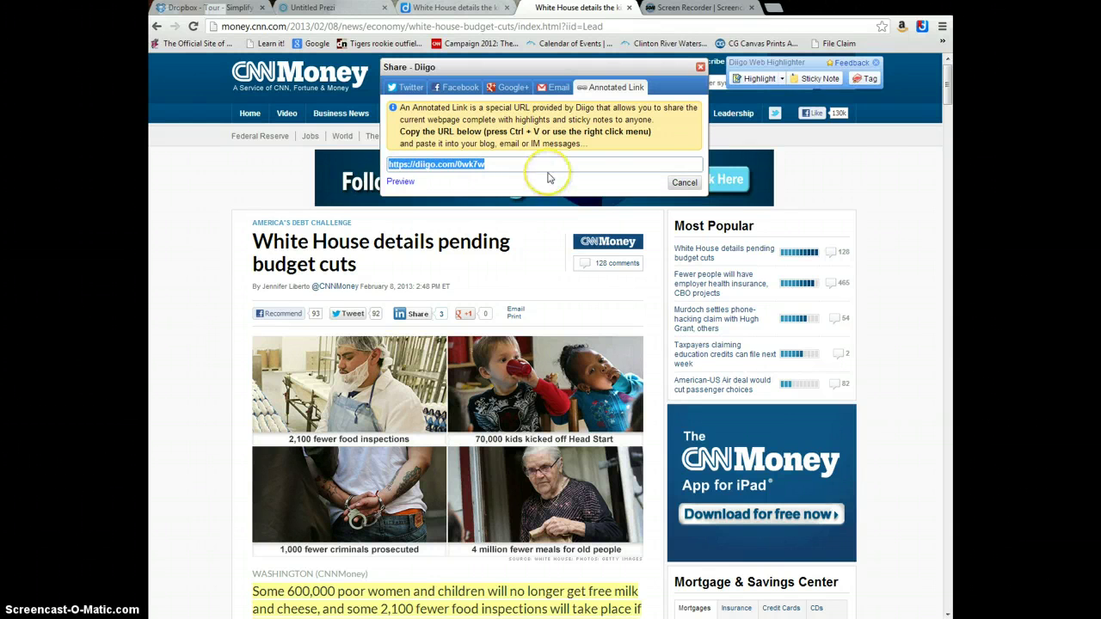
# Go back to My Library in Diigo and open the Labor list from My Lists.
pyautogui.click(465, 8)
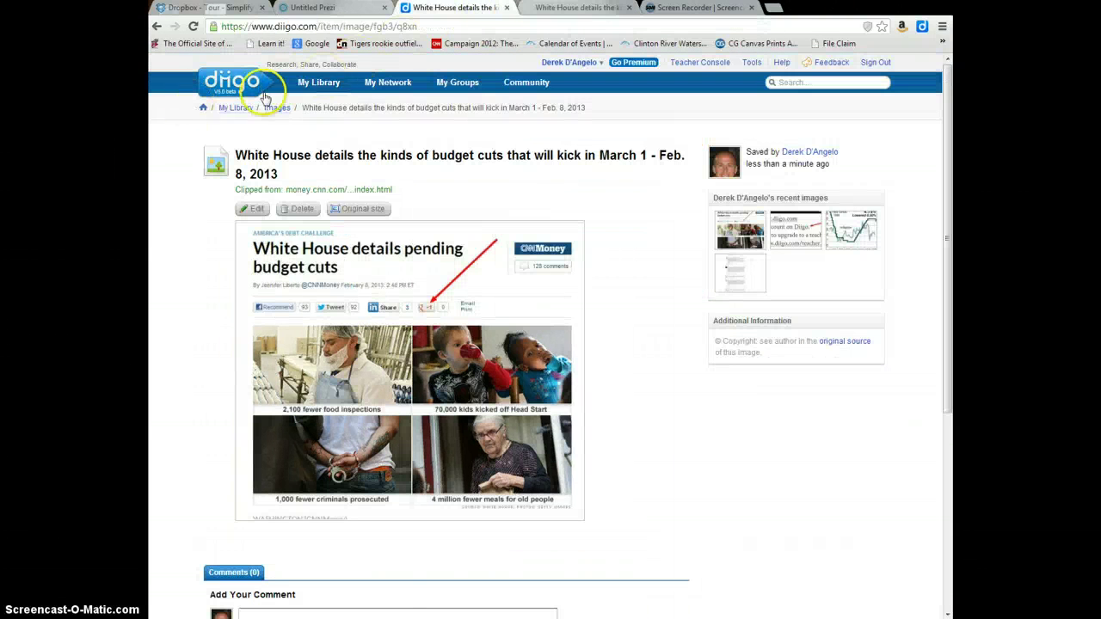
pyautogui.click(319, 82)
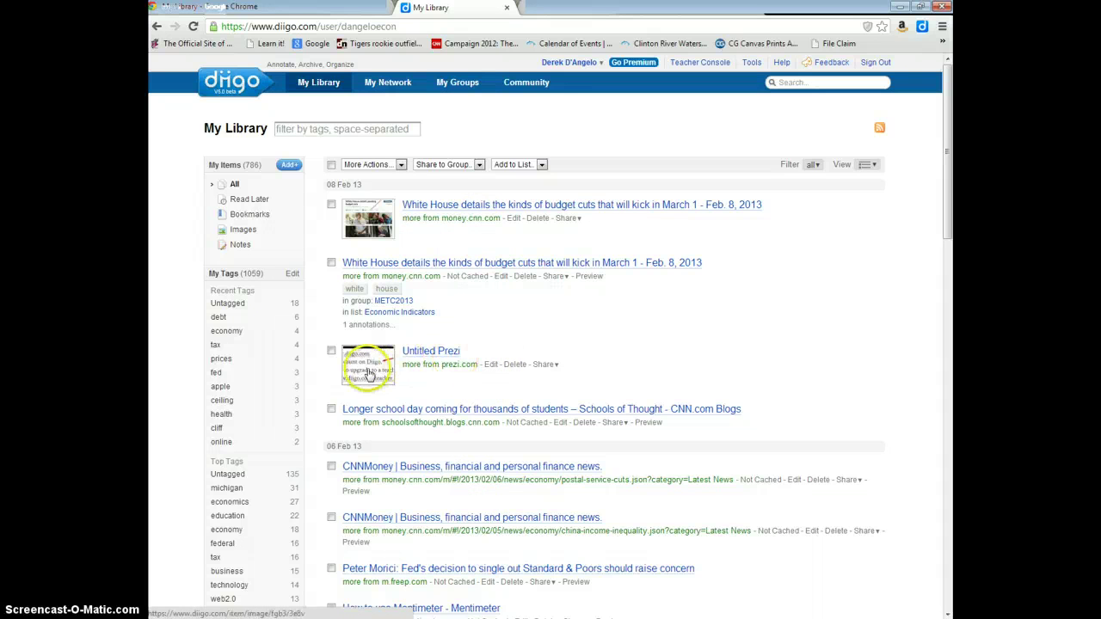
pyautogui.scroll(-3, 331, 387)
pyautogui.scroll(-3, 323, 387)
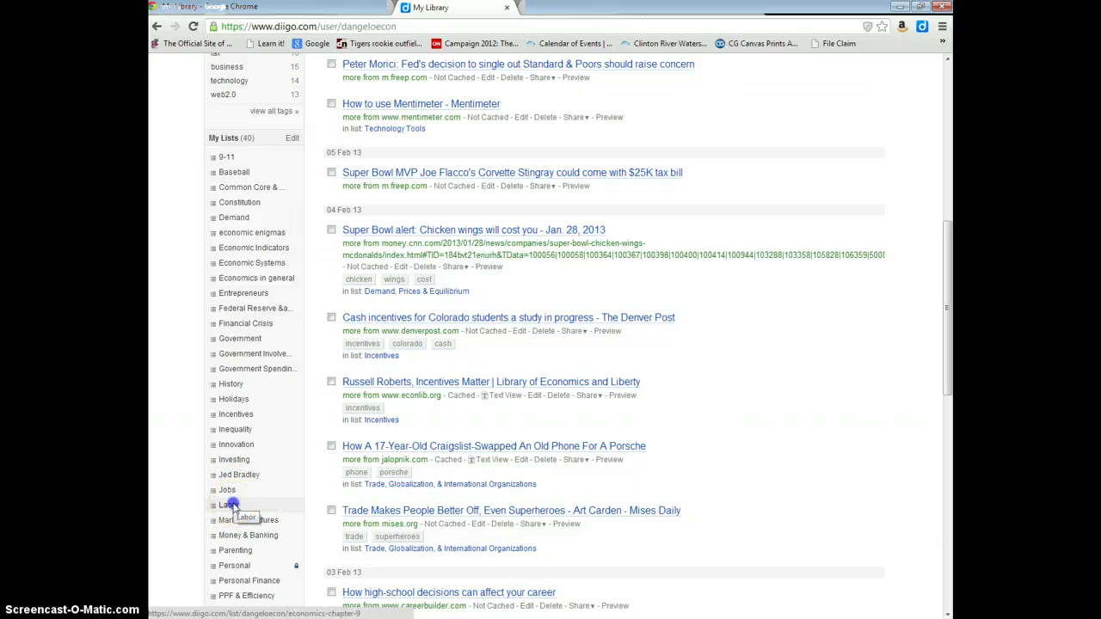
pyautogui.click(232, 507)
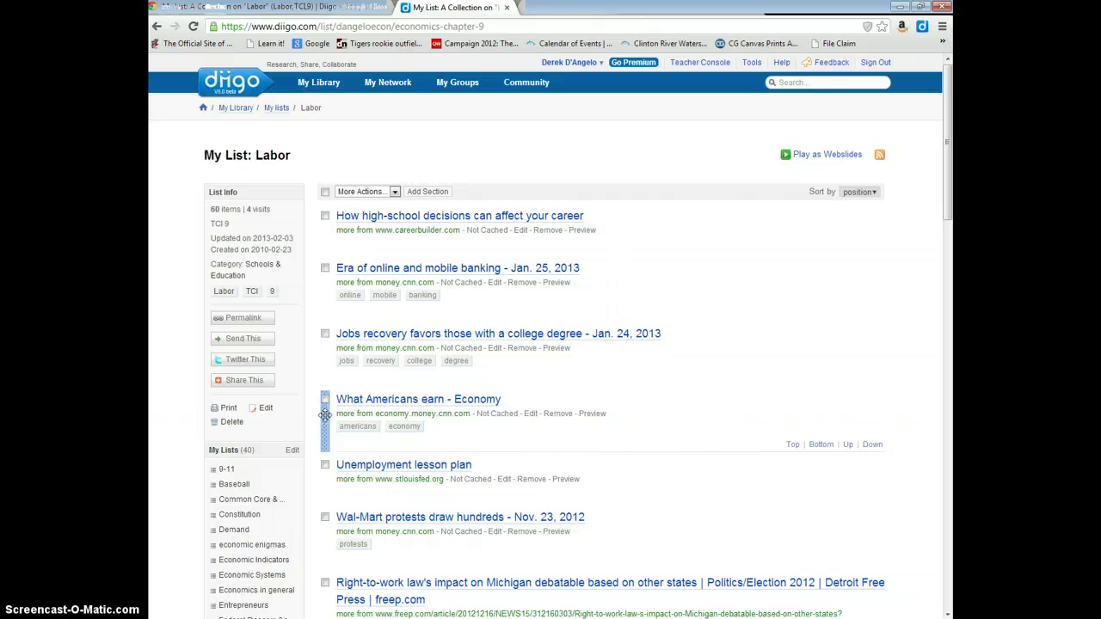
# Show the permalink of the Labor list and return to My Library.
pyautogui.moveTo(325, 416); pyautogui.dragTo(328, 405)
pyautogui.click(265, 319)
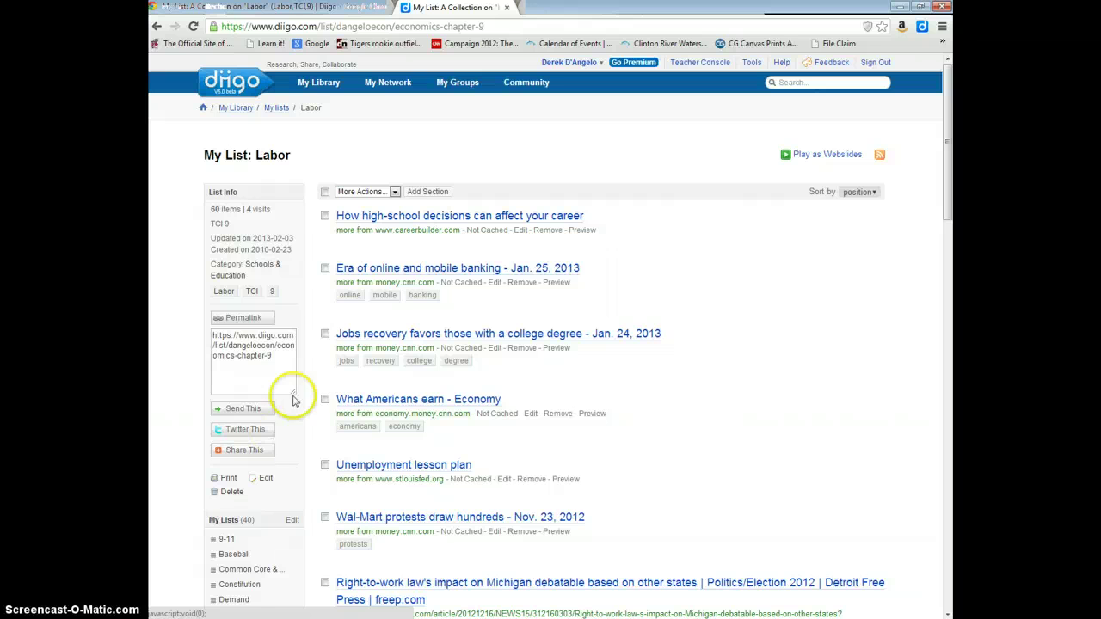
pyautogui.click(325, 87)
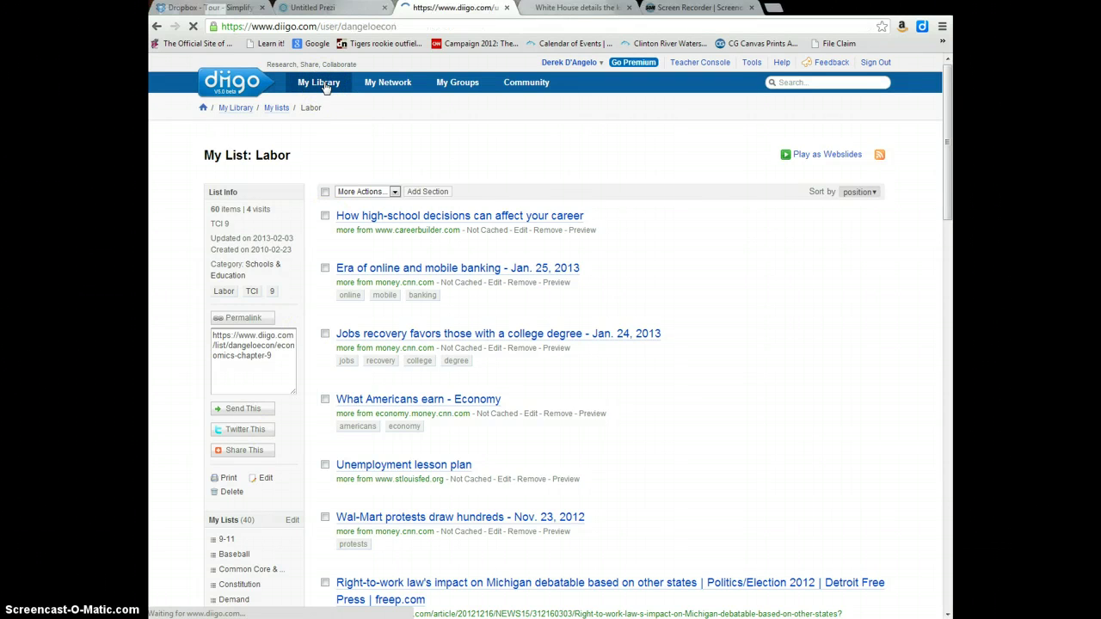